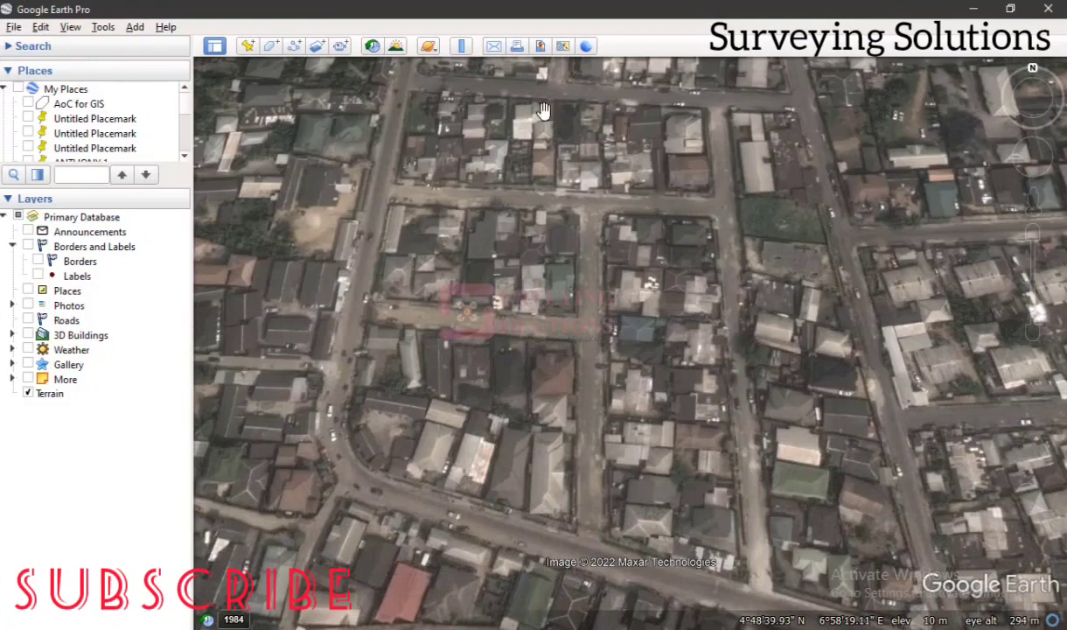
# - Add a placemark named PNT 1 at the northwest road junction, about 4°48'47"N, 6°58'16"E
pyautogui.scroll(-2, 612, 210)
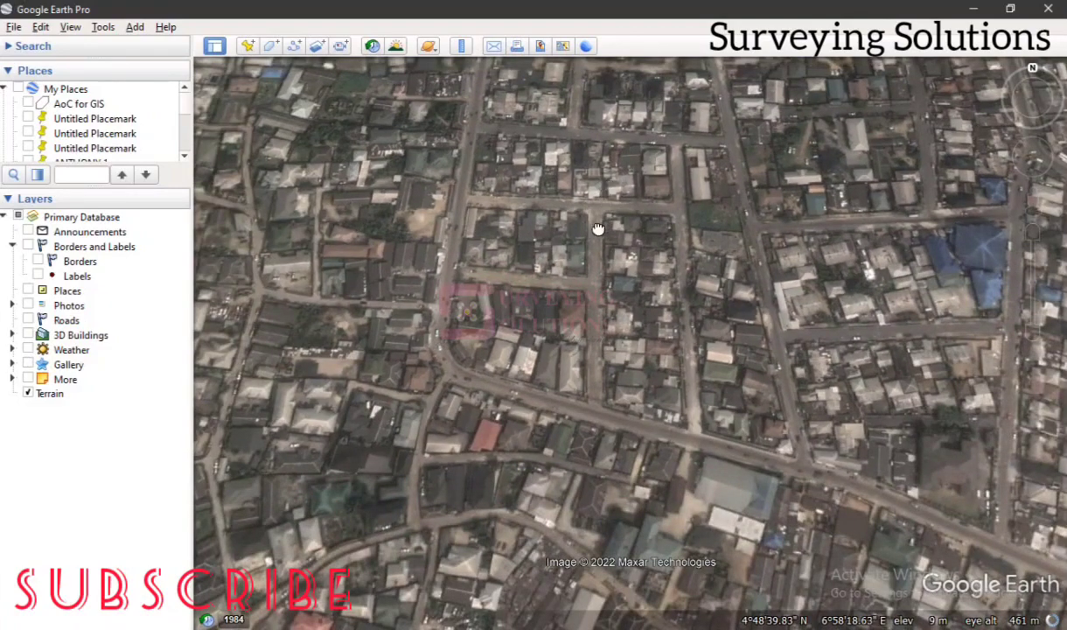
pyautogui.moveTo(606, 196); pyautogui.dragTo(570, 297)
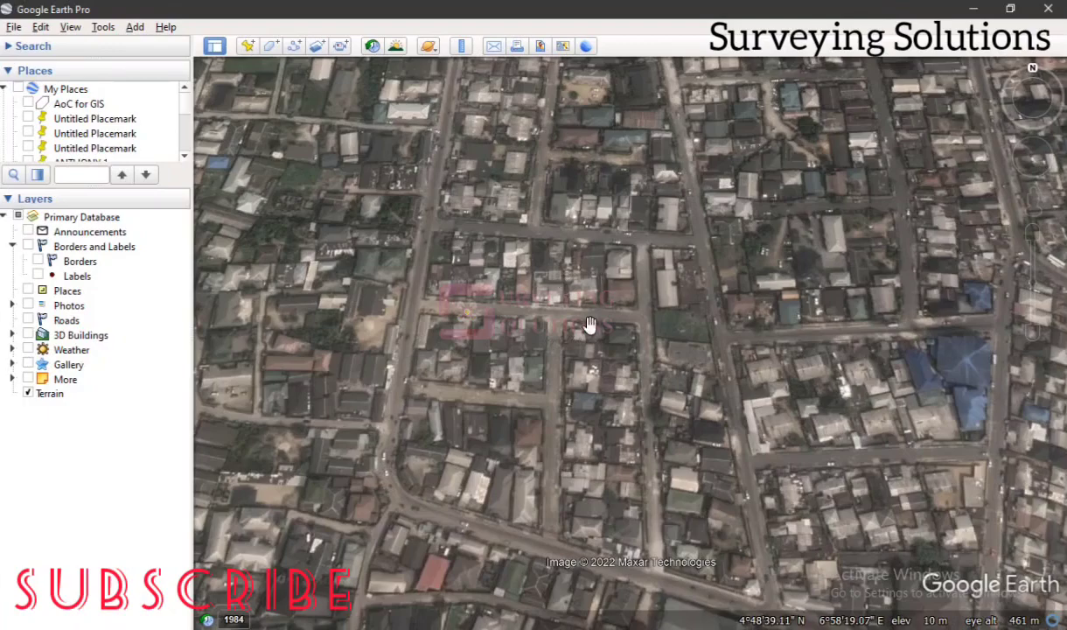
pyautogui.scroll(-3, 564, 221)
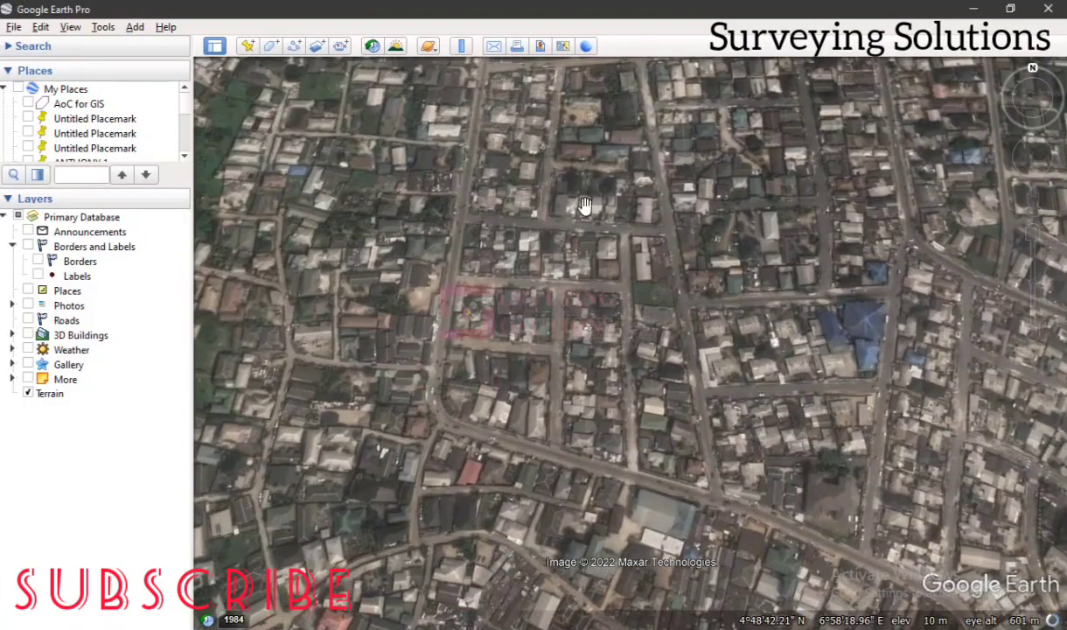
pyautogui.scroll(2, 564, 276)
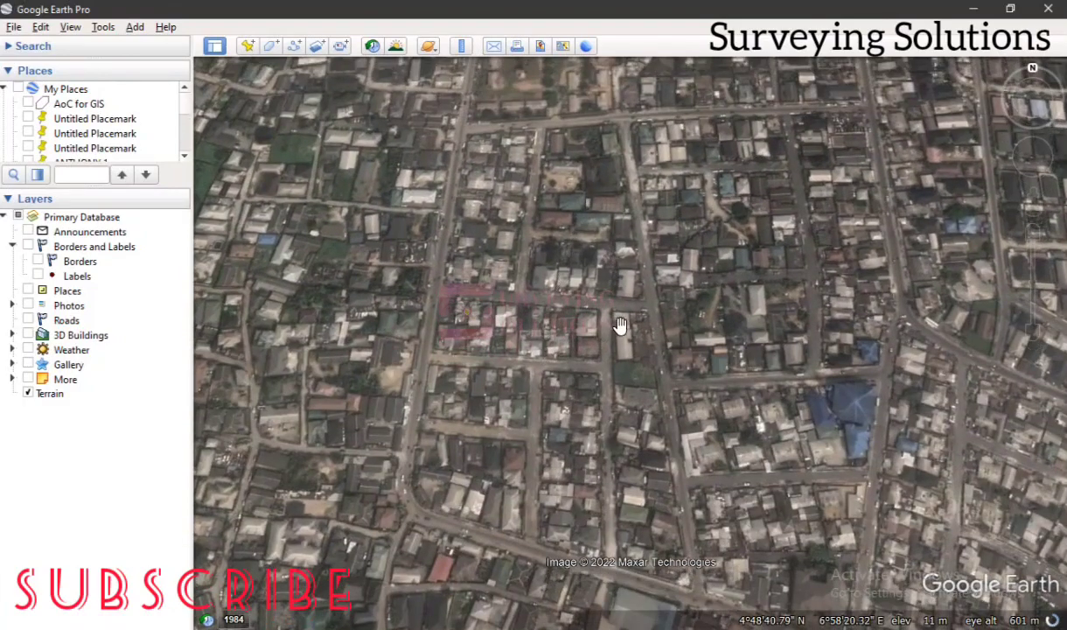
pyautogui.moveTo(628, 324); pyautogui.dragTo(536, 298)
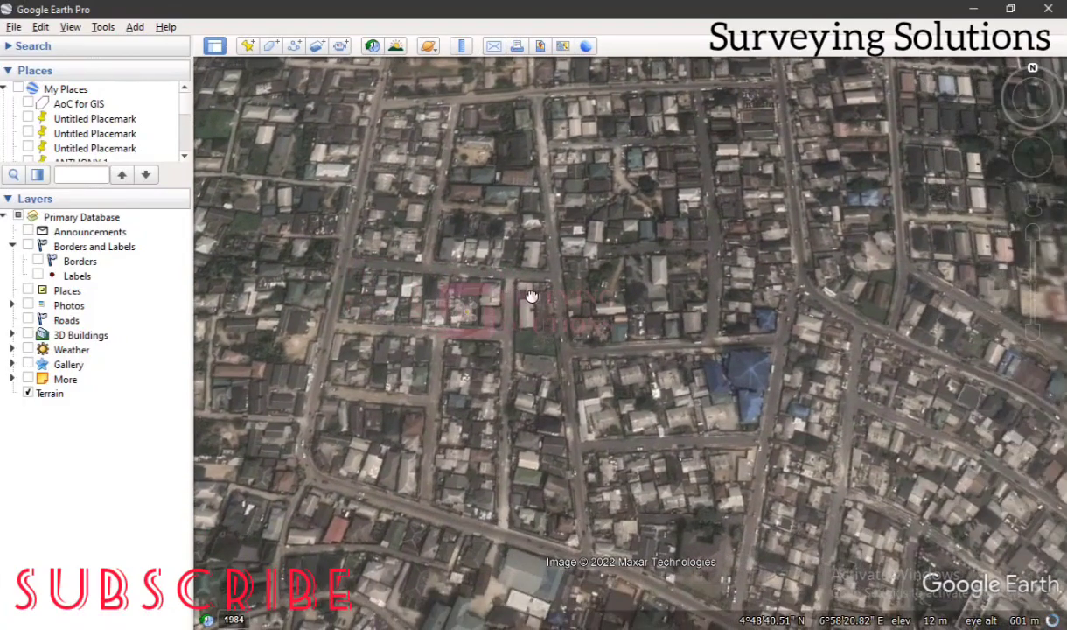
pyautogui.moveTo(415, 303); pyautogui.dragTo(486, 242)
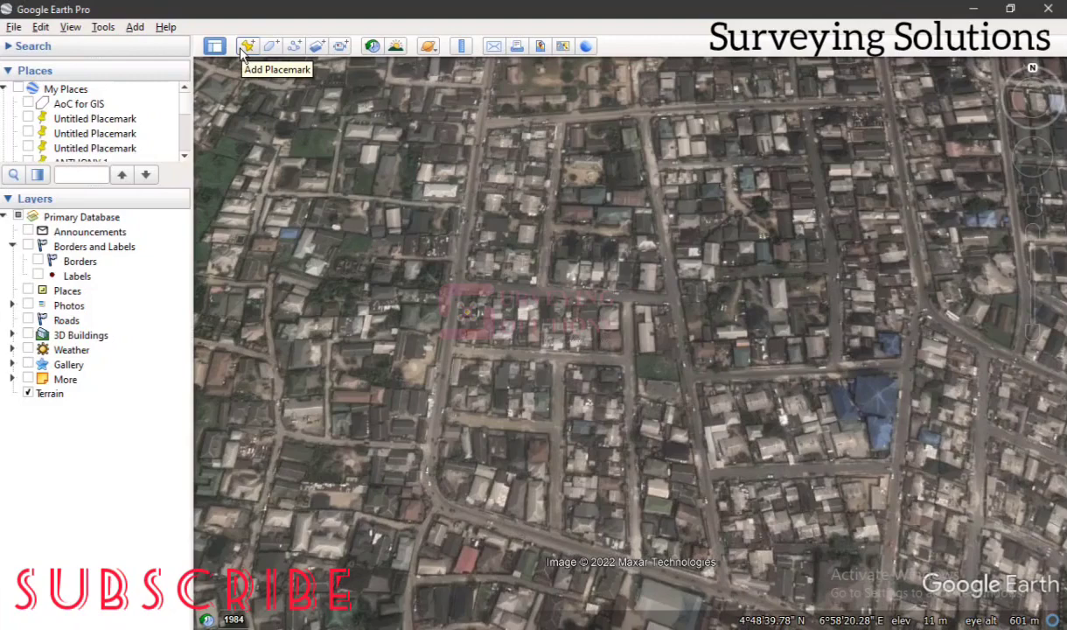
pyautogui.click(246, 51)
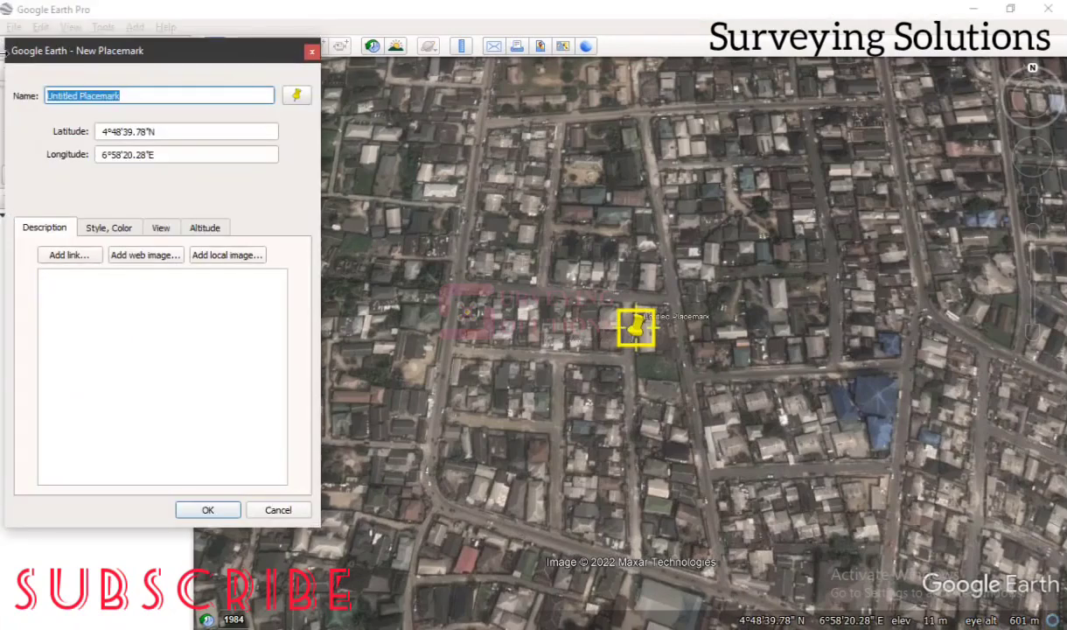
pyautogui.moveTo(121, 94); pyautogui.dragTo(17, 90)
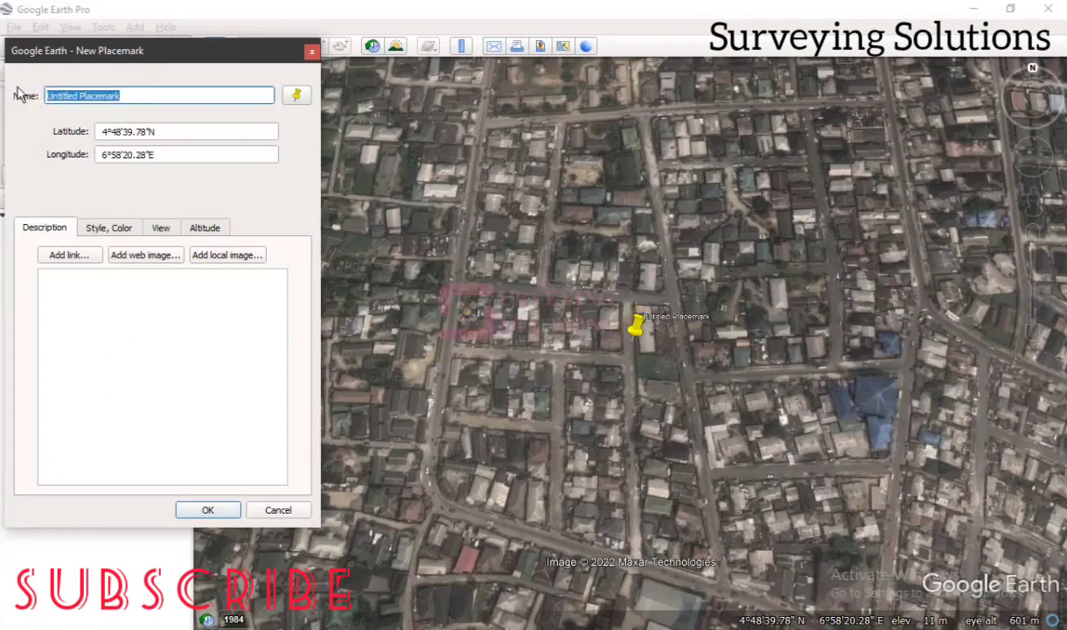
pyautogui.write('PNT 1')
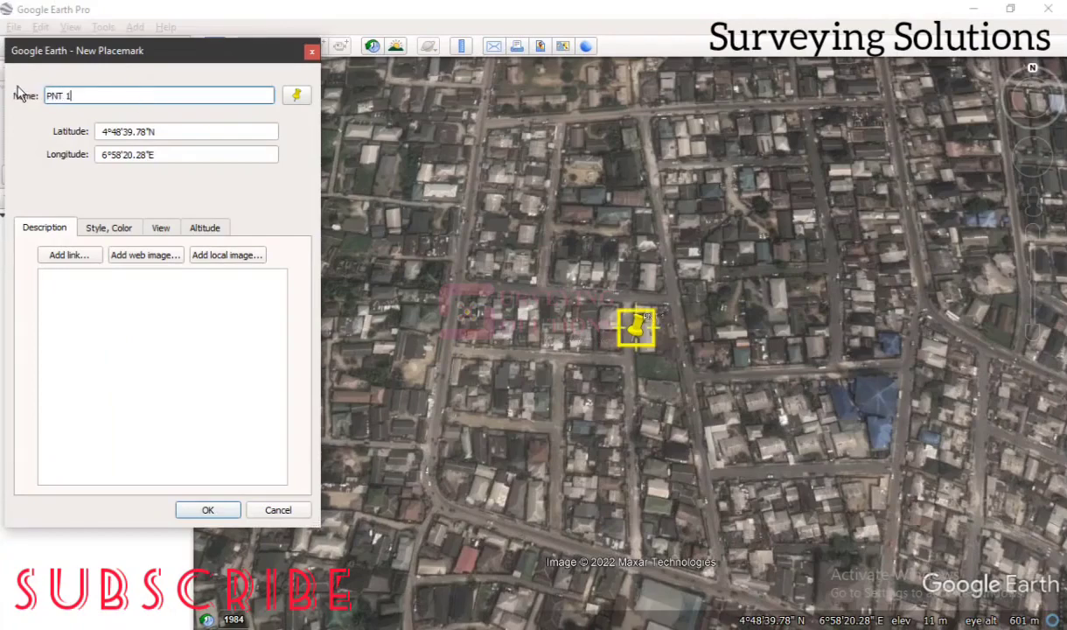
pyautogui.moveTo(640, 332); pyautogui.dragTo(493, 133)
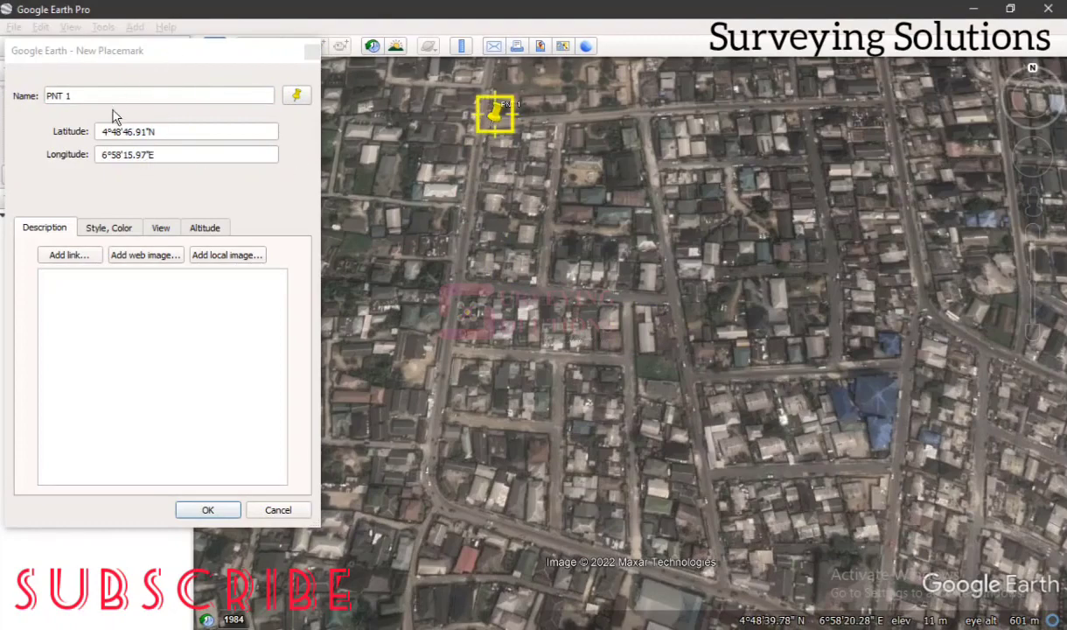
pyautogui.click(215, 509)
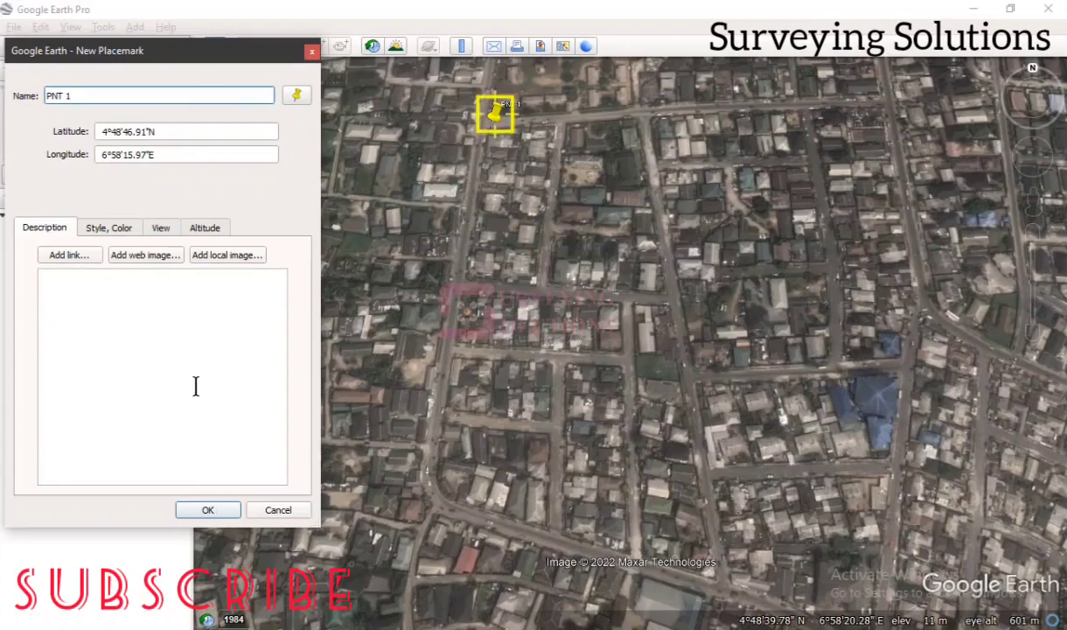
pyautogui.click(210, 510)
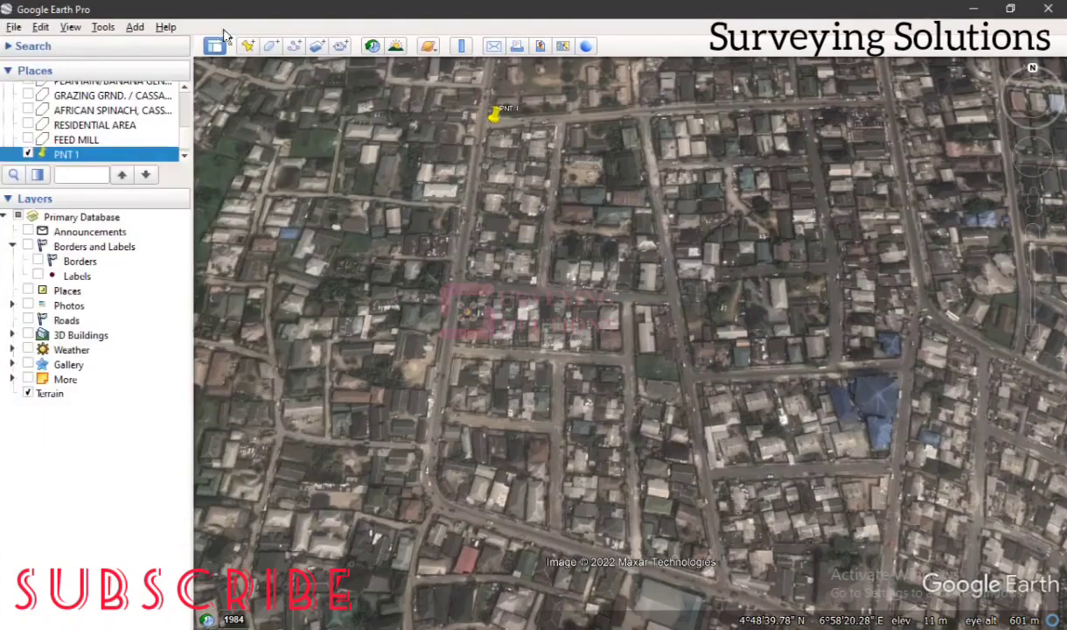
# - Add a placemark named PNT 2 at the northeast road junction, about 4°48'47.5"N, 6°58'28"E
pyautogui.click(248, 46)
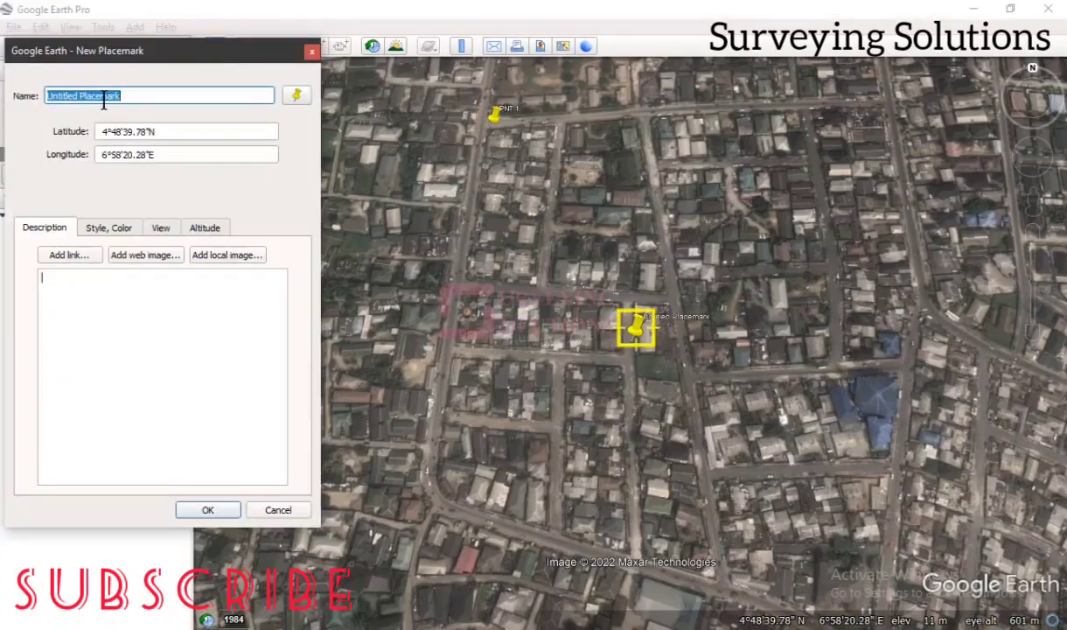
pyautogui.write('PNT 2')
pyautogui.moveTo(636, 331); pyautogui.dragTo(887, 116)
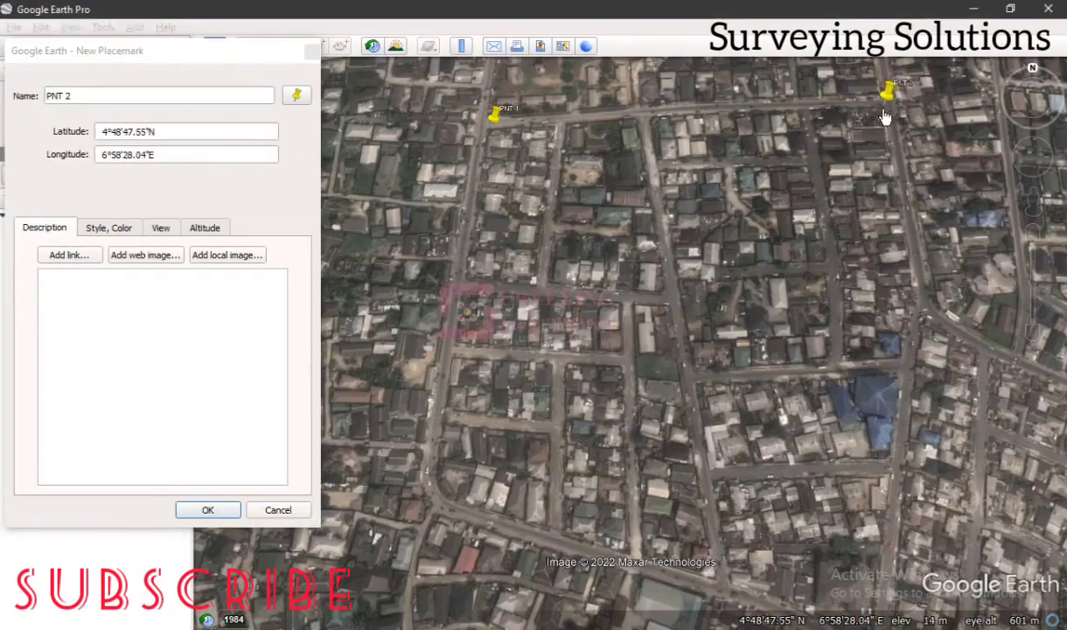
pyautogui.click(210, 511)
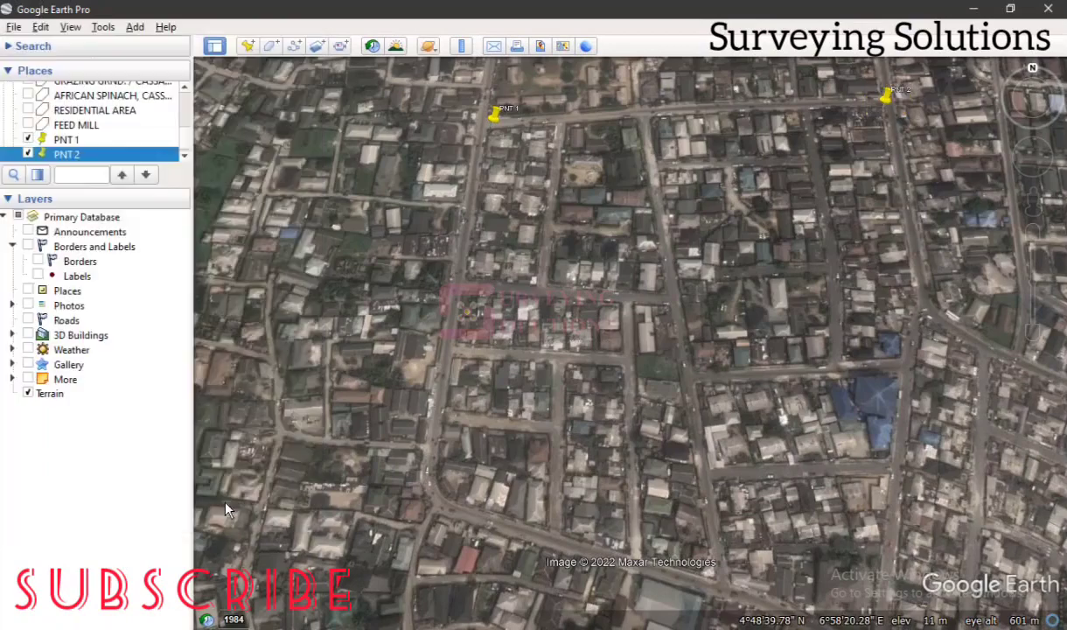
# - Add a placemark named PNT 3 at the road junction south of PNT 2, about 4°48'41"N, 6°58'28"E
pyautogui.click(210, 47)
pyautogui.write('PNT 3')
pyautogui.moveTo(636, 325); pyautogui.dragTo(781, 260)
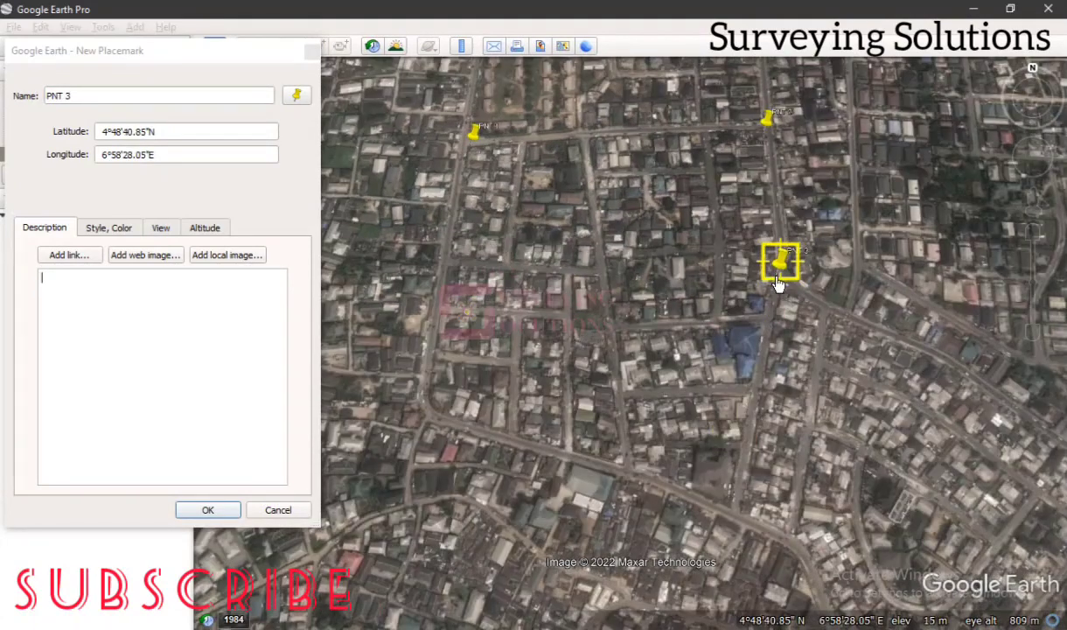
pyautogui.click(207, 511)
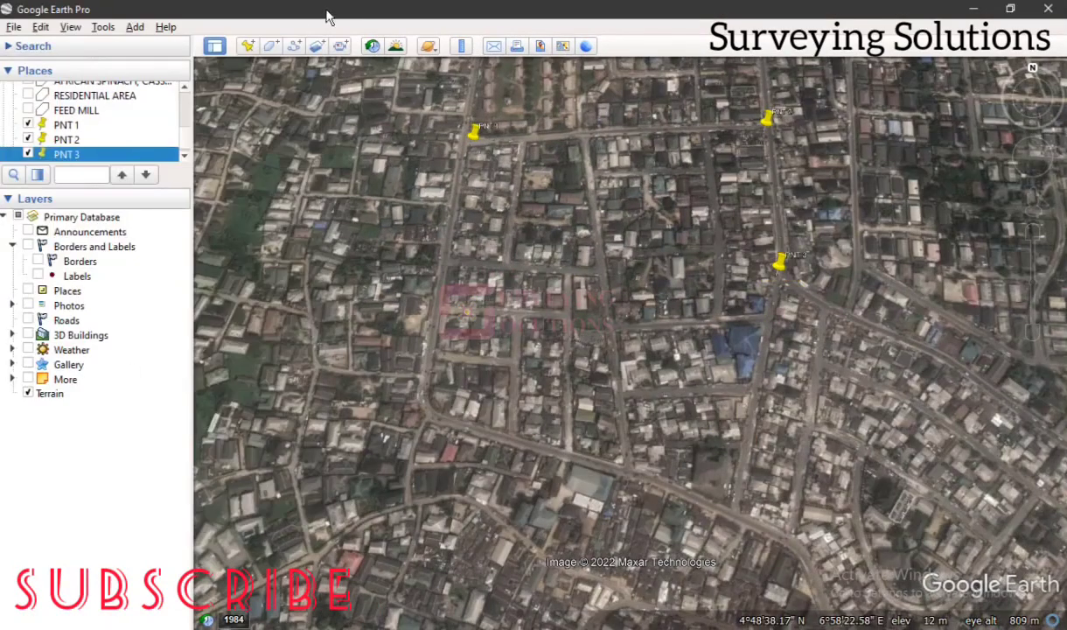
# - Add a placemark named PNT 4 at the southeast road junction, about 4°48'32"N, 6°58'26"E
pyautogui.click(250, 43)
pyautogui.write('PN')
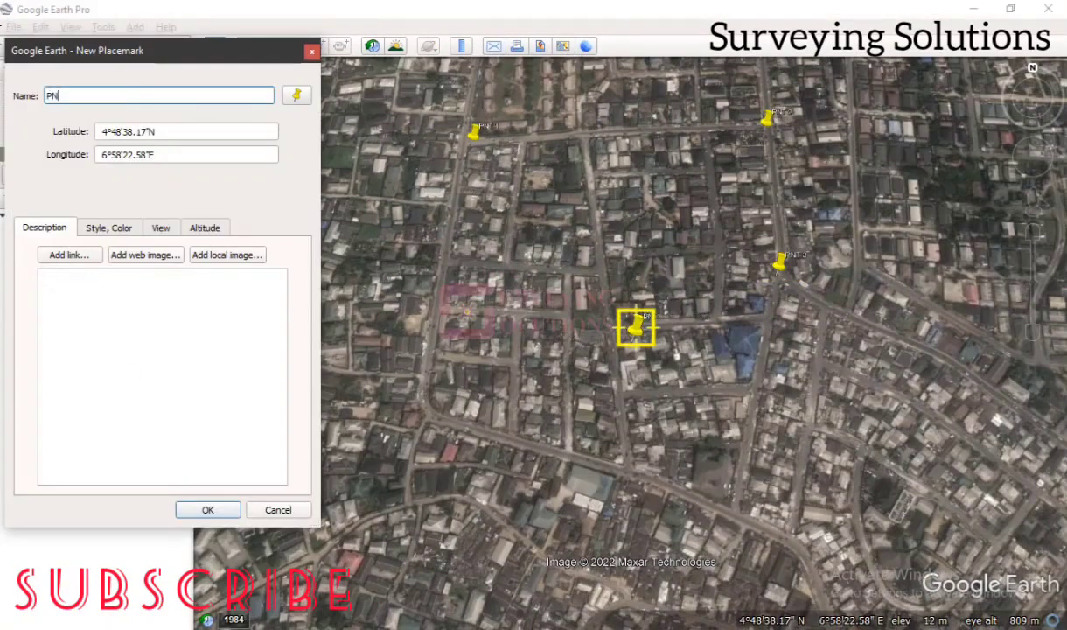
pyautogui.moveTo(633, 350); pyautogui.dragTo(733, 516)
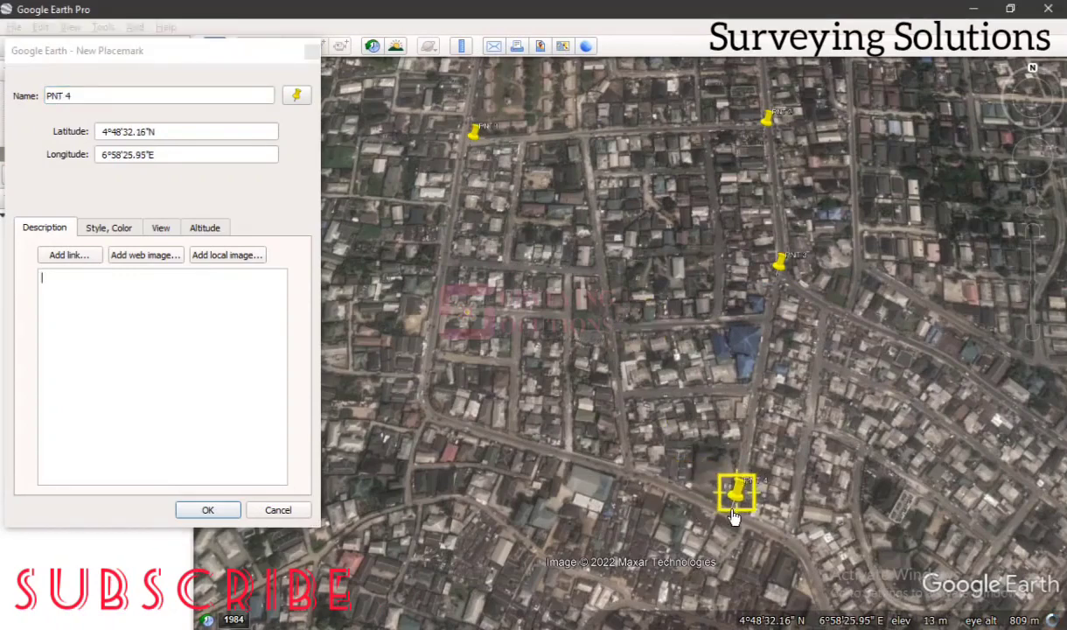
pyautogui.click(206, 510)
# - Add a placemark named PNT 5 at the southwest road bend, about 4°48'36"N, 6°58'15.5"E
pyautogui.click(246, 46)
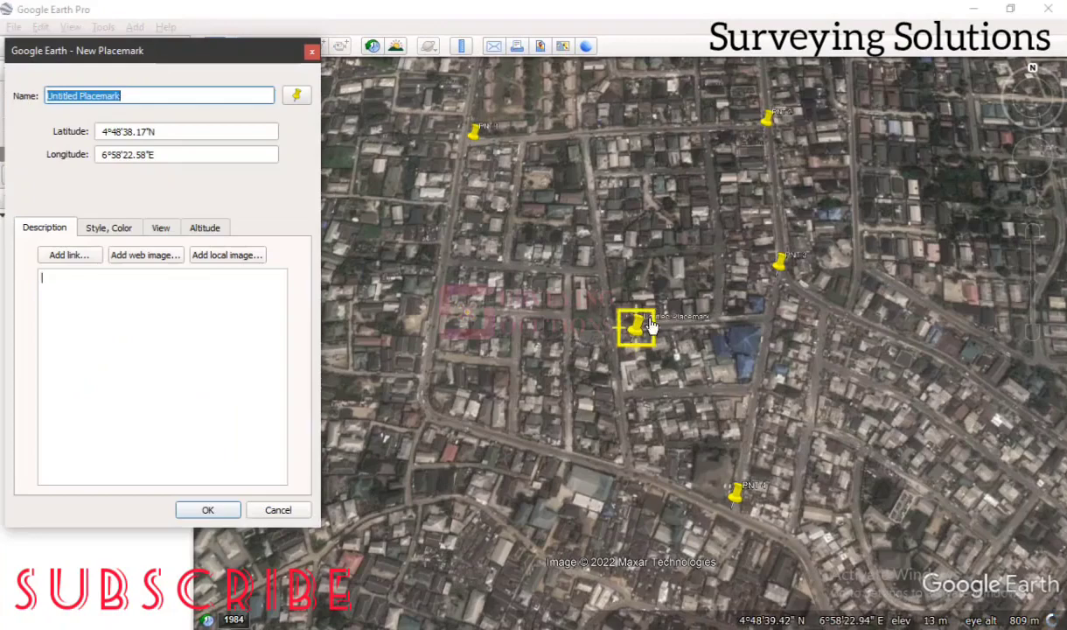
pyautogui.write('PNT 5')
pyautogui.moveTo(635, 325); pyautogui.dragTo(438, 387)
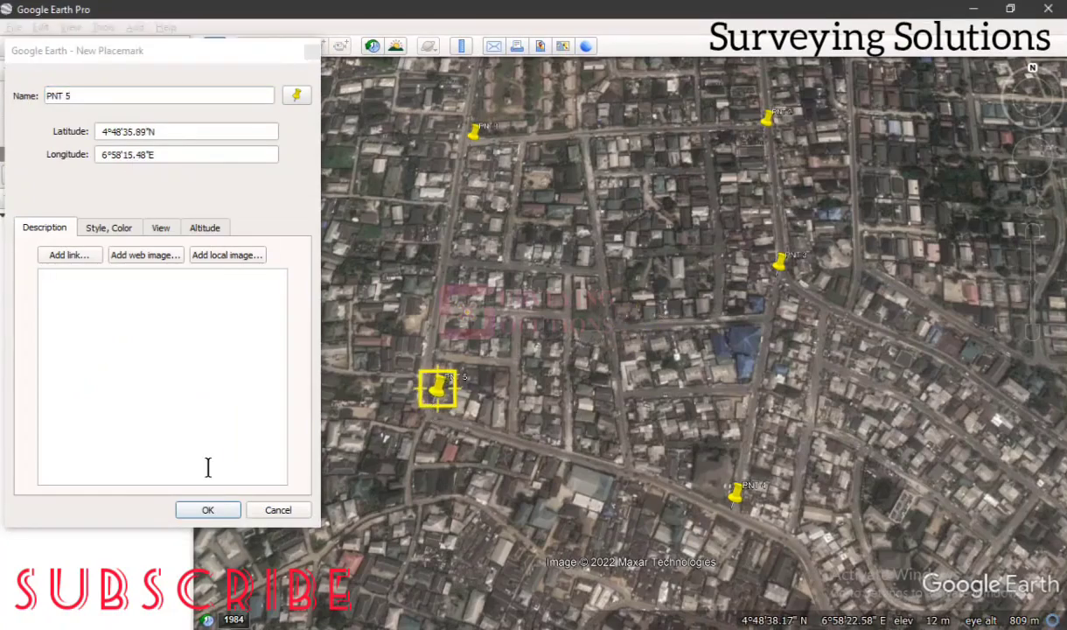
pyautogui.click(214, 510)
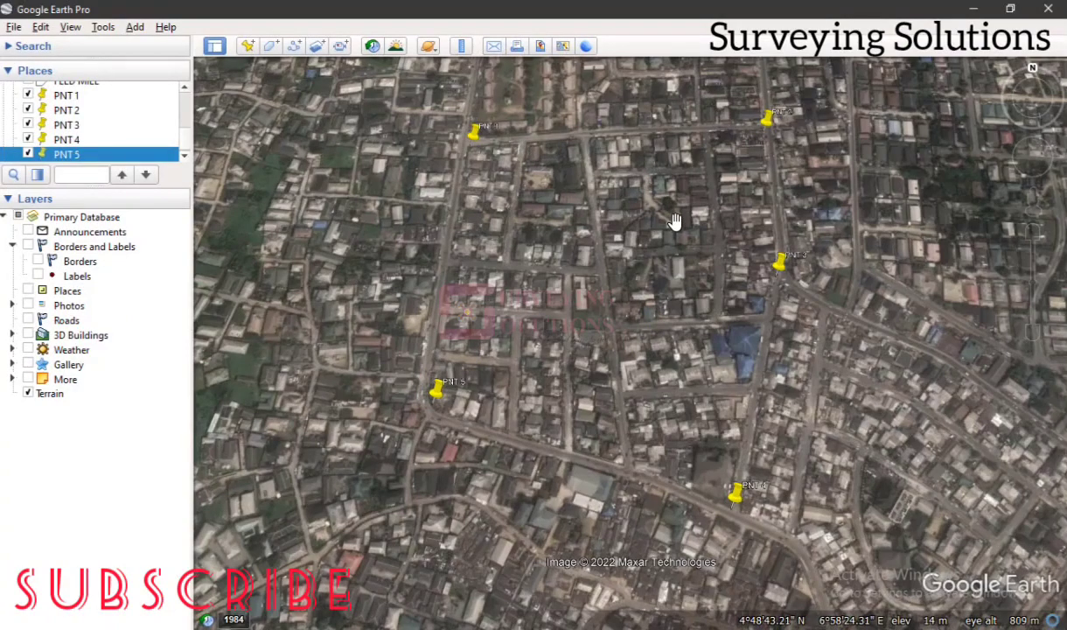
# - Draw a new polygon around the area with its corners at placemarks PNT 1 through PNT 5 in order
pyautogui.moveTo(643, 214); pyautogui.dragTo(577, 221)
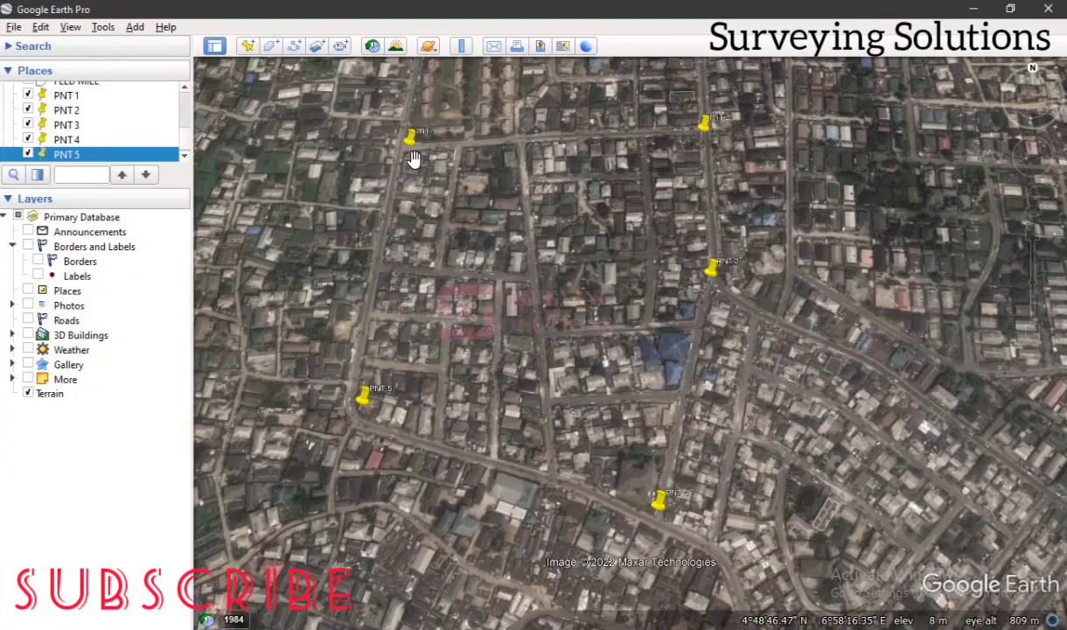
pyautogui.click(271, 46)
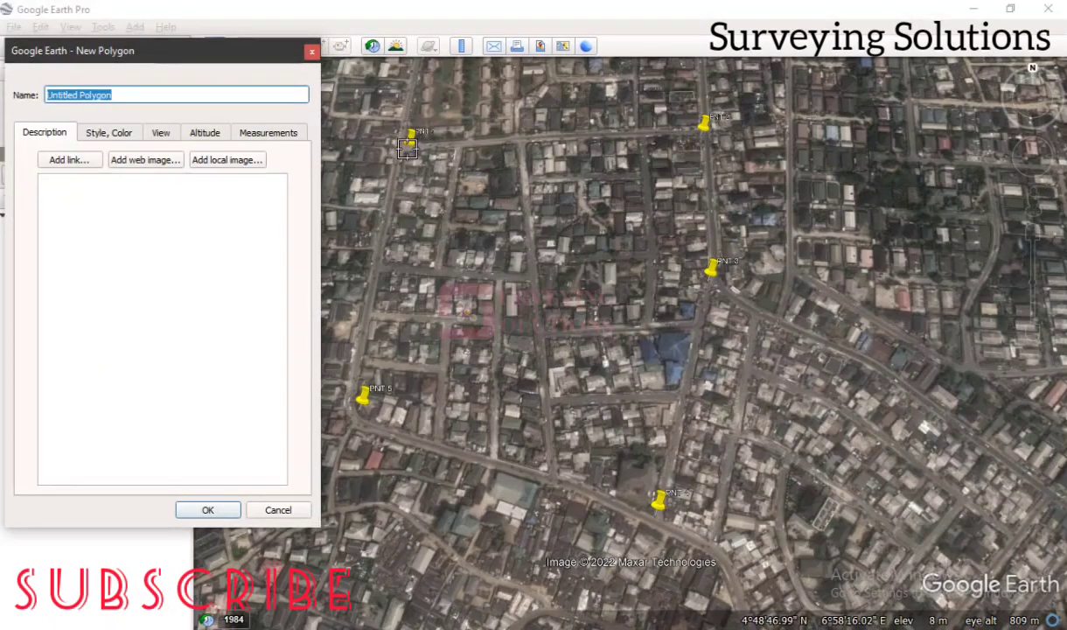
pyautogui.click(408, 149)
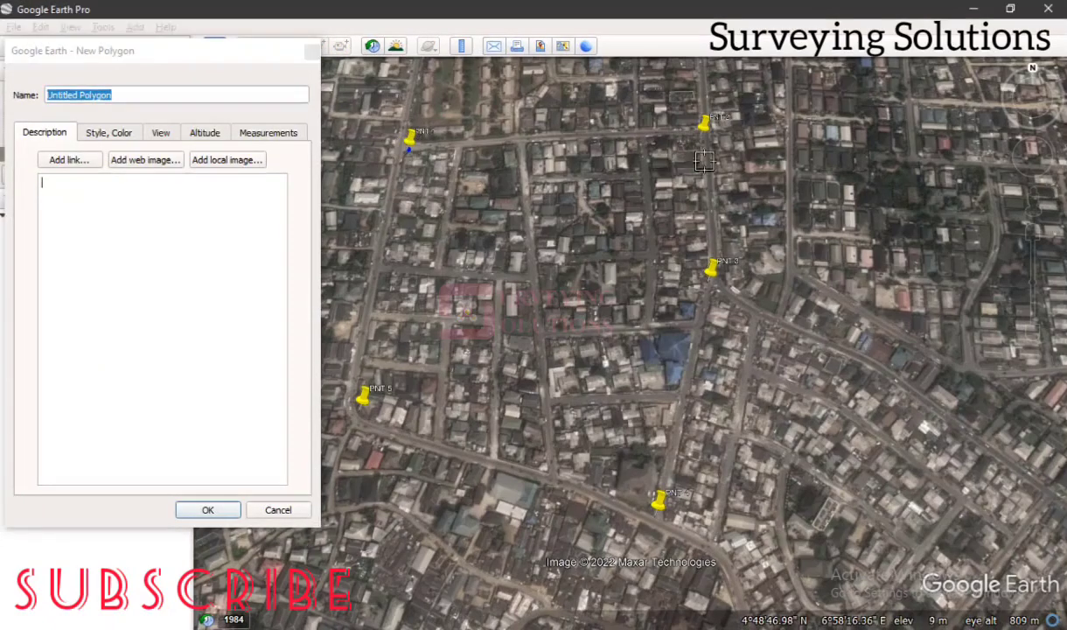
pyautogui.click(709, 278)
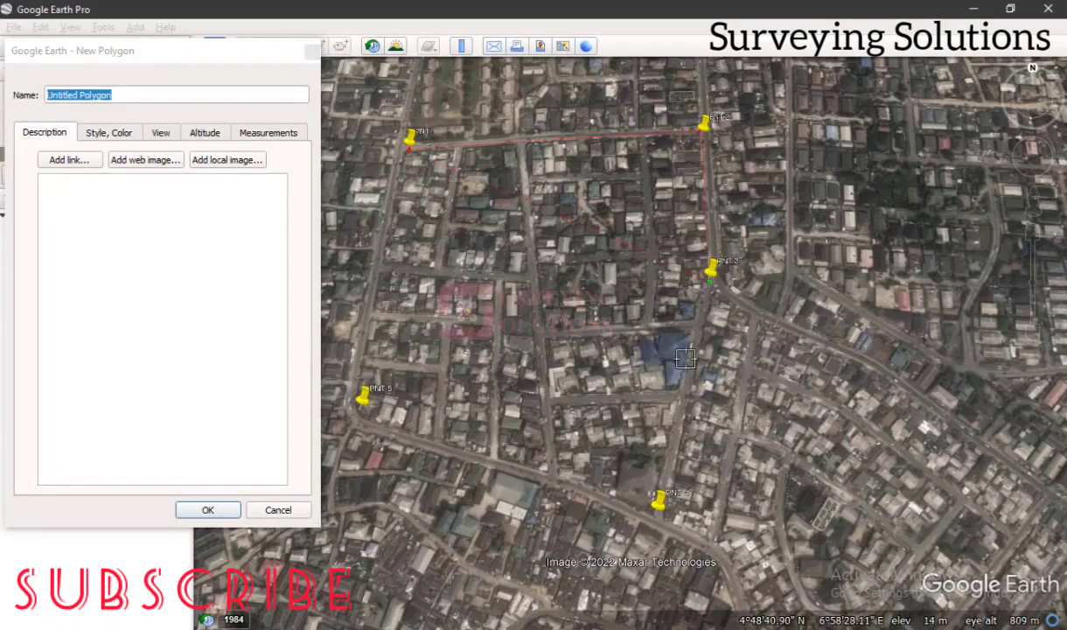
pyautogui.click(652, 511)
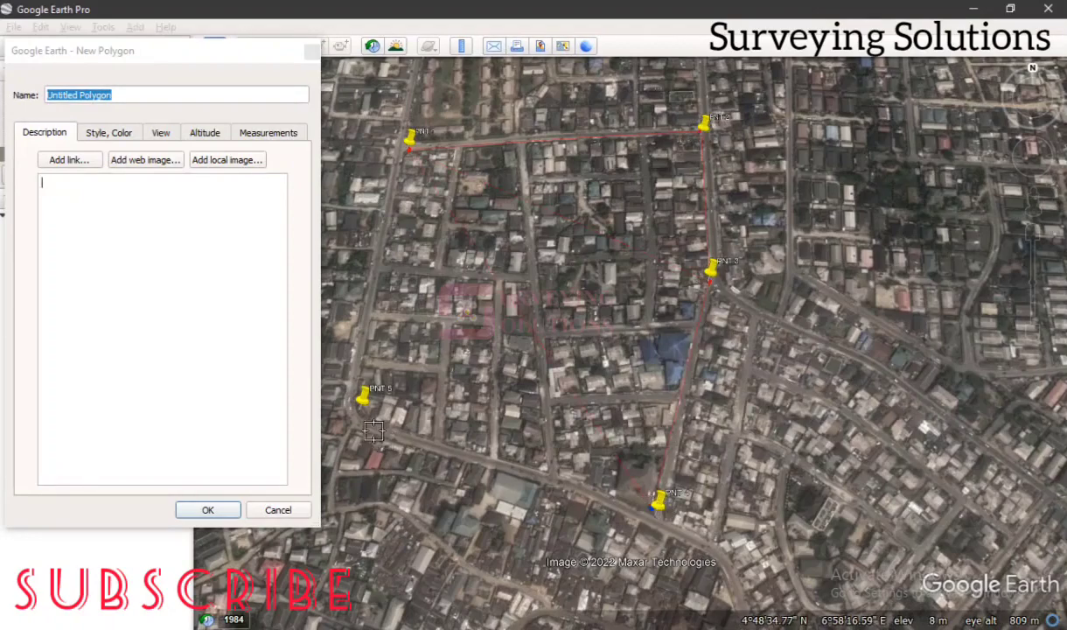
pyautogui.click(356, 409)
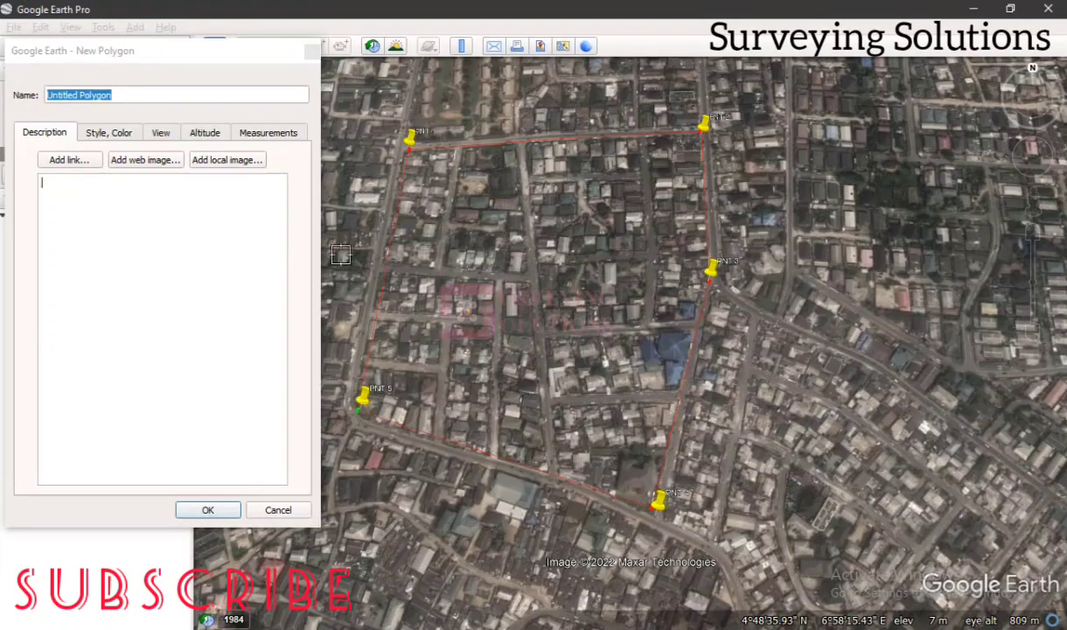
# - Name the new boundary polygon POLYGON and save it to the places
pyautogui.click(173, 55)
pyautogui.tripleClick(120, 94)
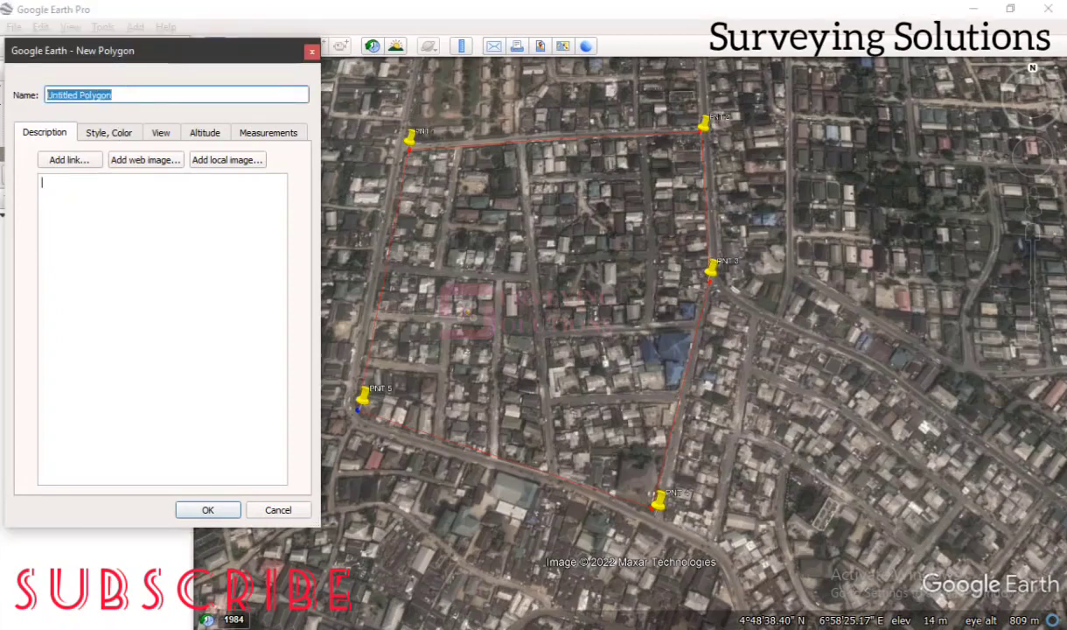
pyautogui.write('PLYGON')
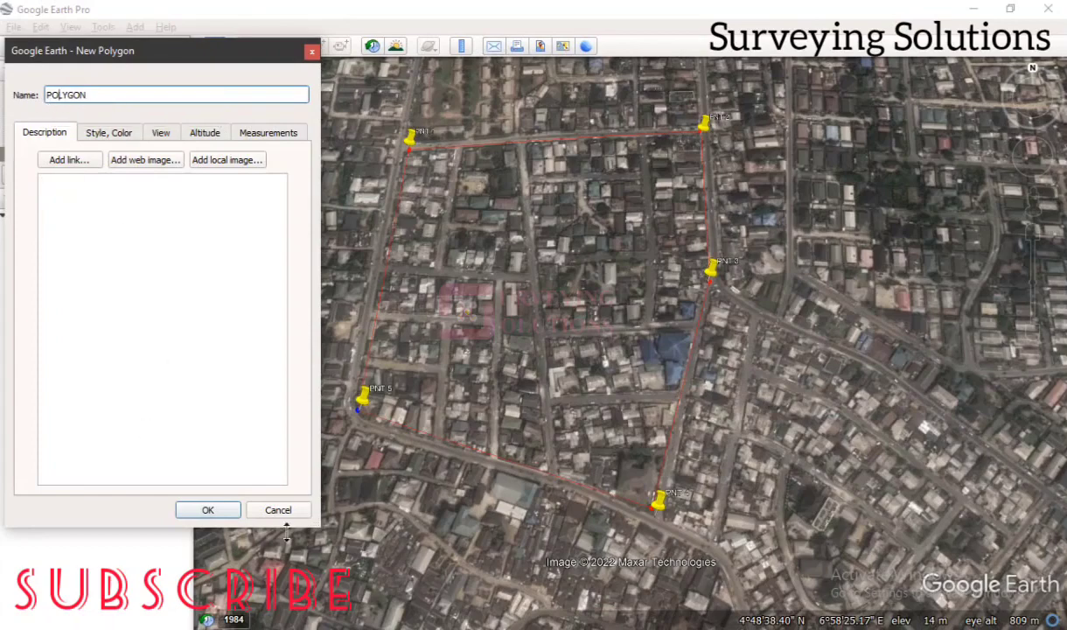
pyautogui.click(207, 510)
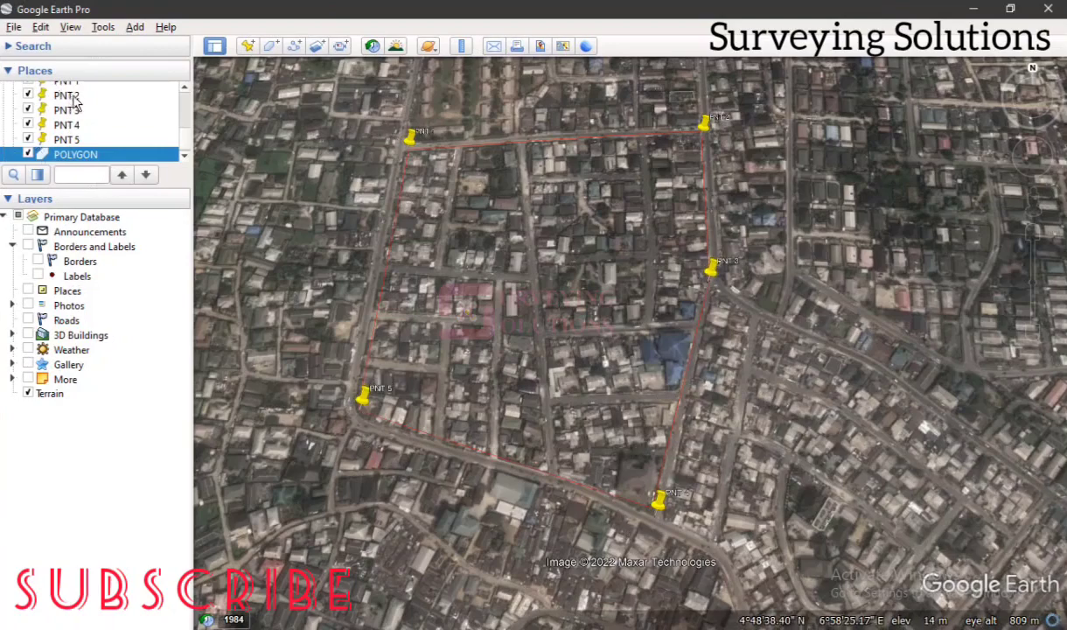
# - Check the latitude and longitude of placemark PNT 1 in its properties, keeping them unchanged
pyautogui.scroll(2, 77, 111)
pyautogui.scroll(-1, 77, 114)
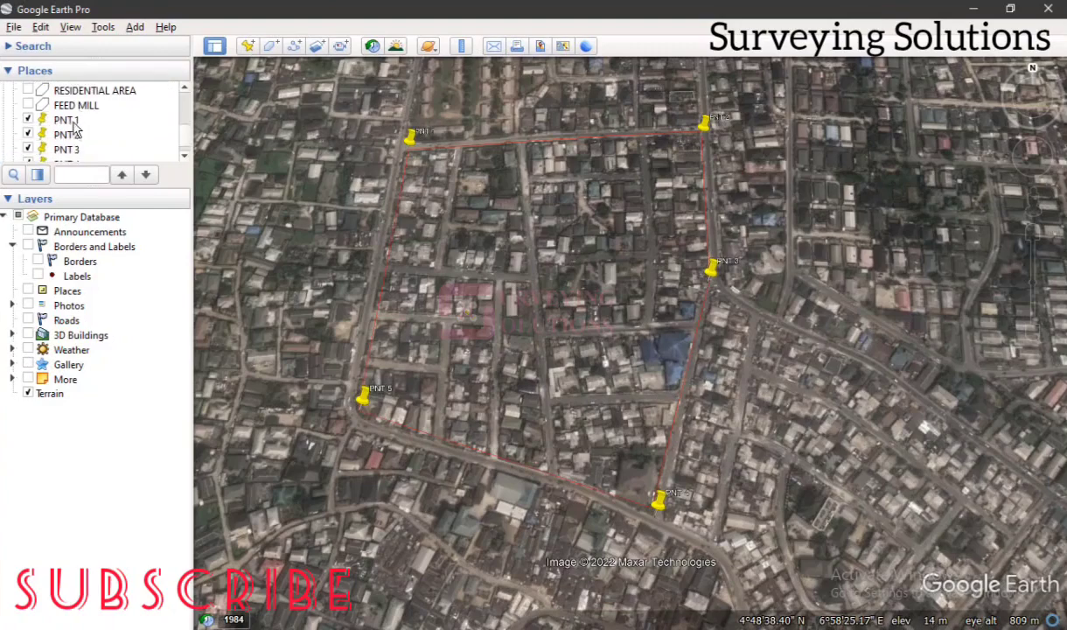
pyautogui.click(88, 123)
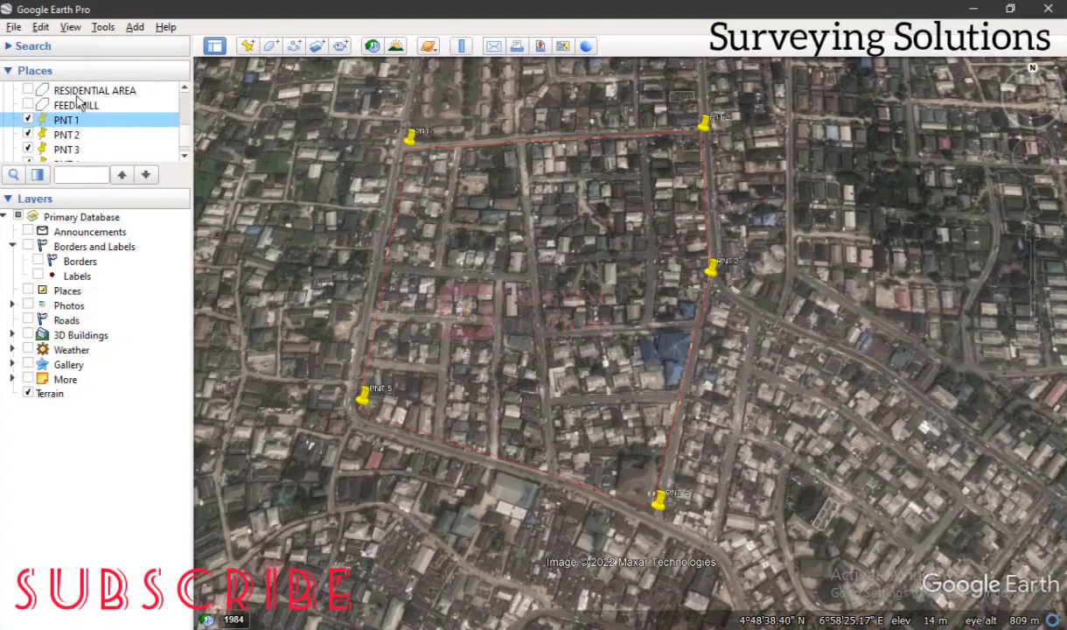
pyautogui.rightClick(121, 125)
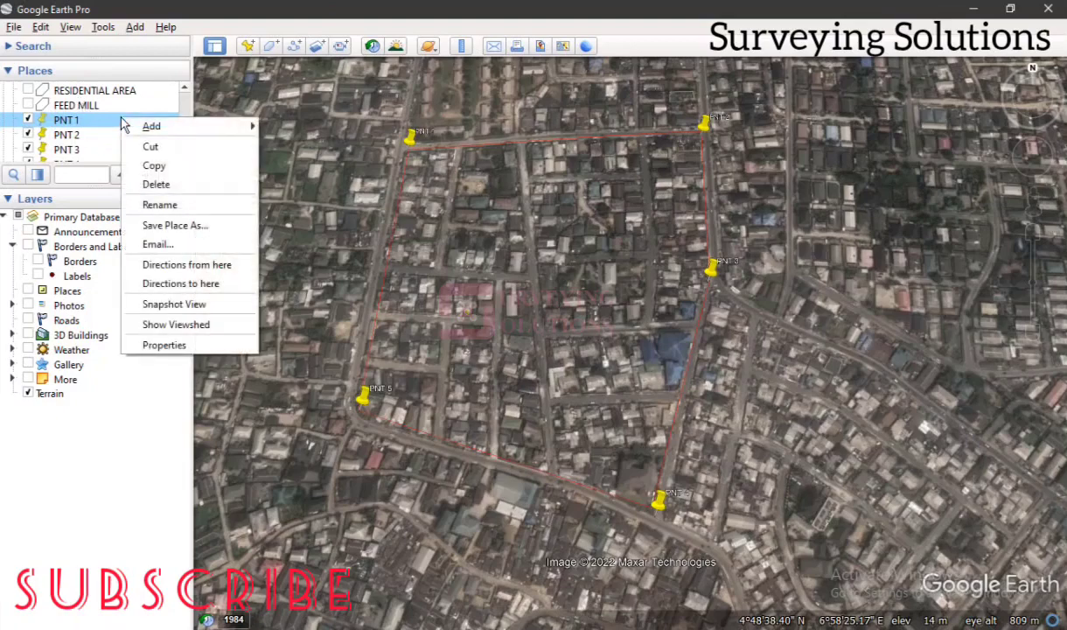
pyautogui.click(179, 329)
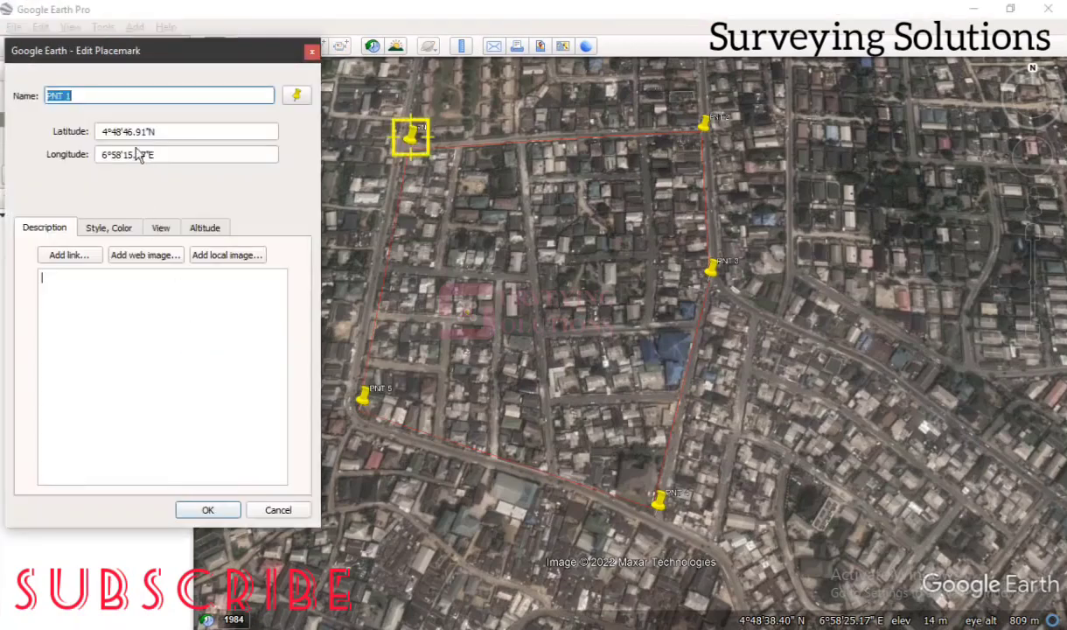
pyautogui.moveTo(184, 55); pyautogui.dragTo(747, 66)
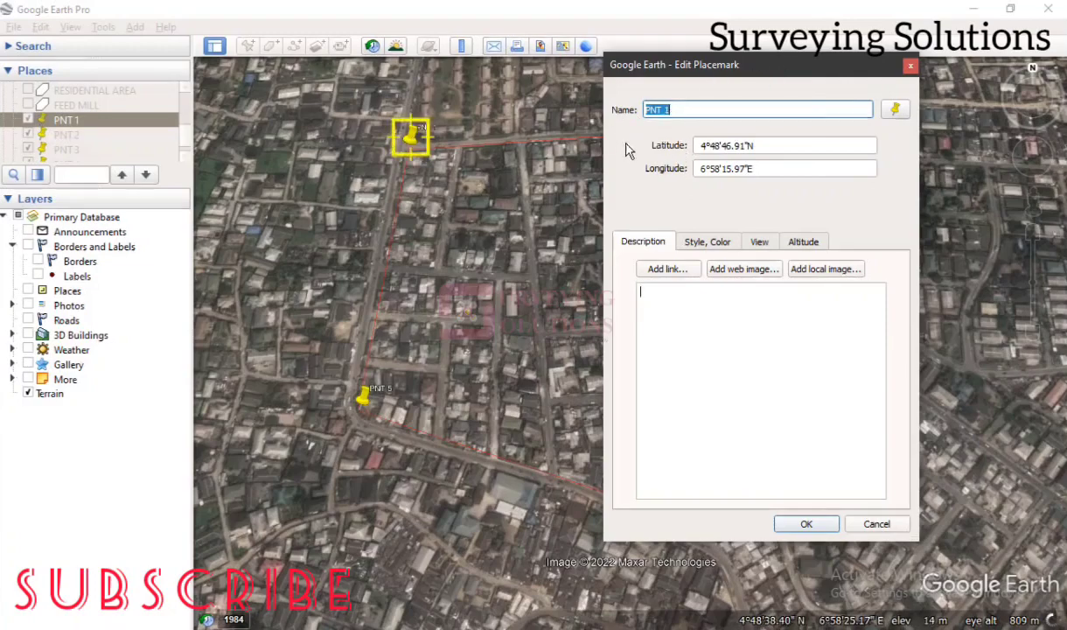
pyautogui.click(911, 66)
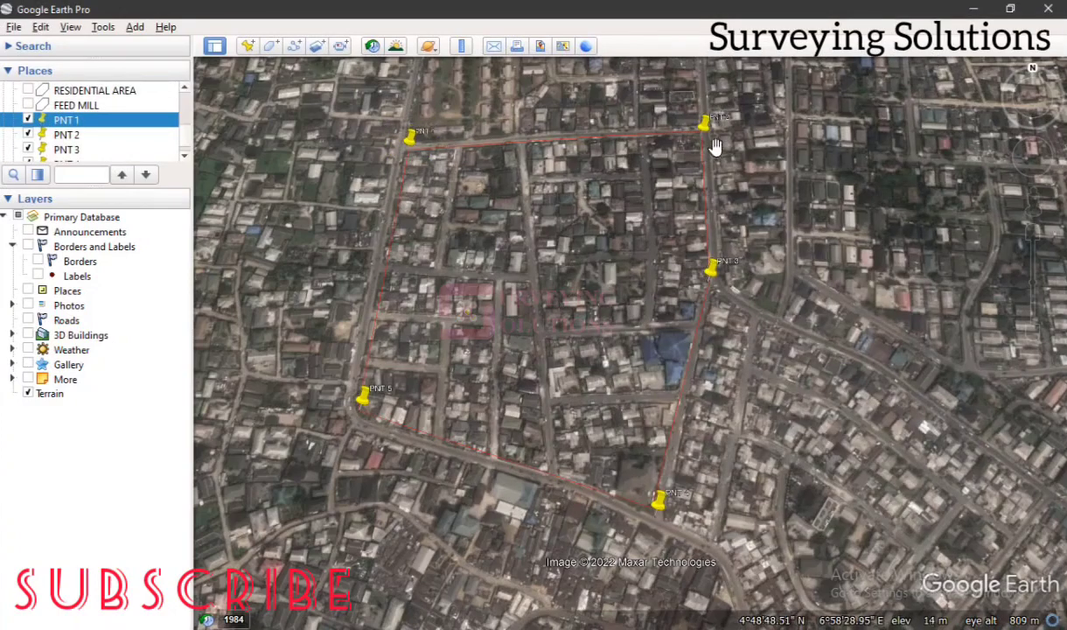
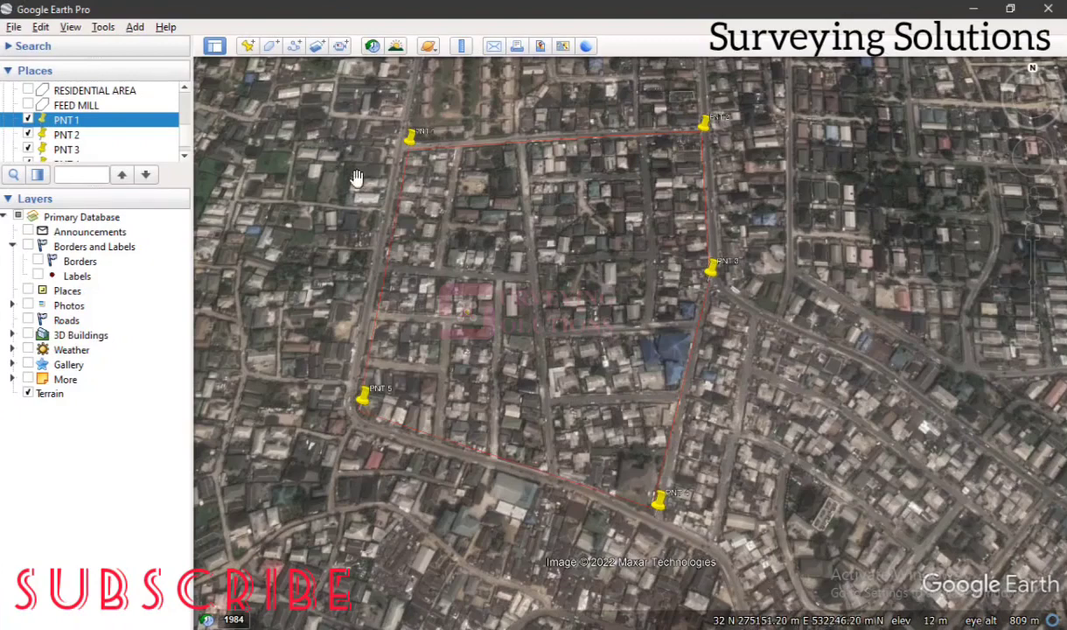
# - Inspect the UTM zone, easting and northing of placemark PNT 1 in its properties
pyautogui.rightClick(127, 120)
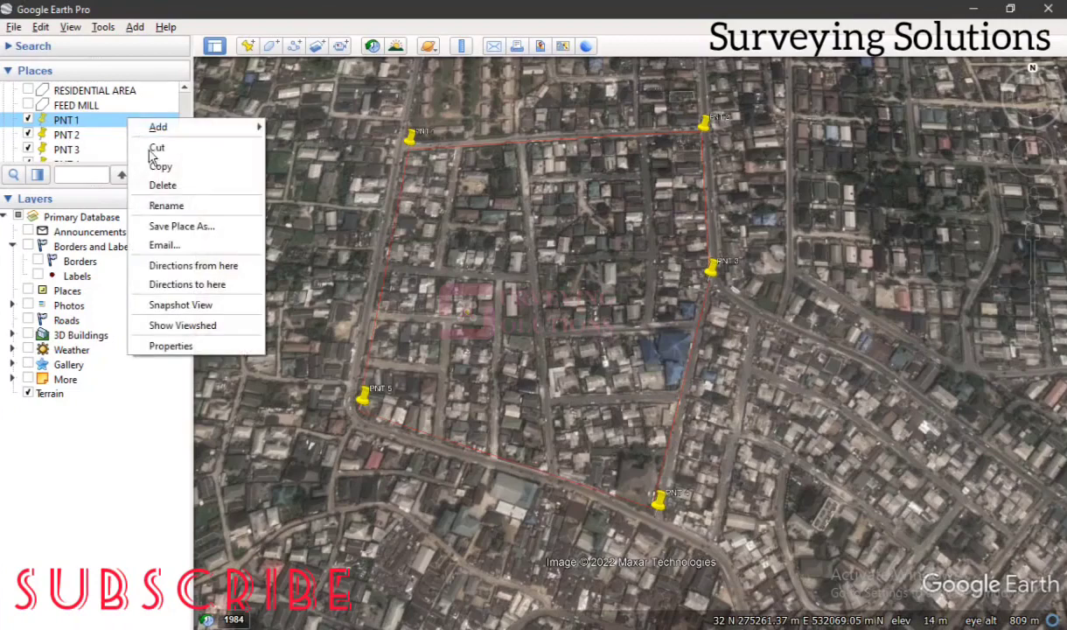
pyautogui.click(214, 346)
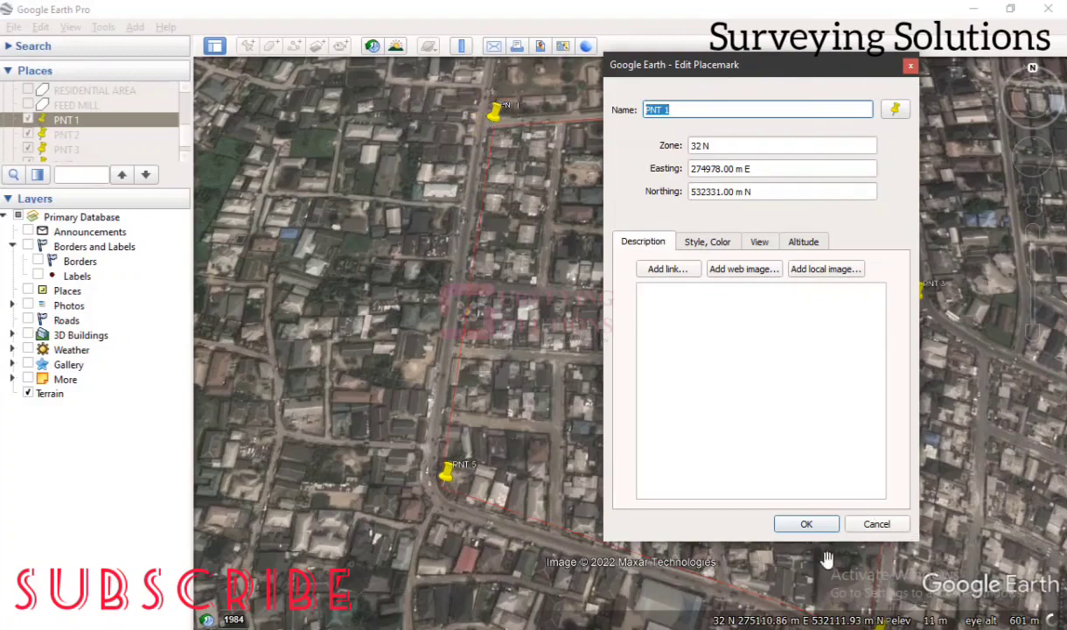
pyautogui.click(805, 525)
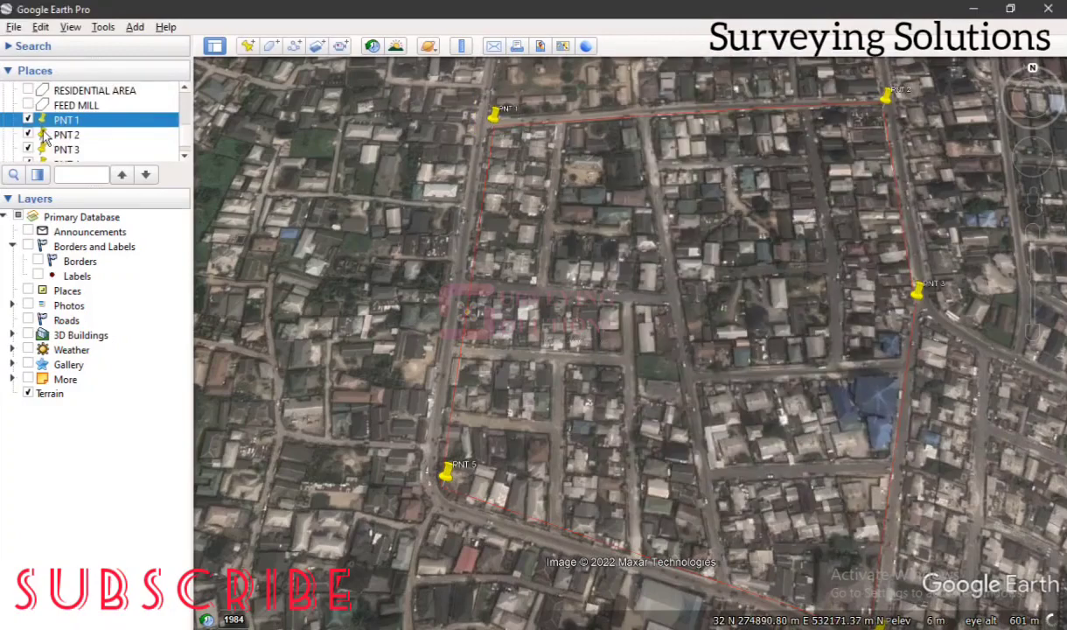
# - Inspect the properties of the saved boundary shape POLYGON and close them without making changes
pyautogui.scroll(-2, 78, 154)
pyautogui.click(80, 143)
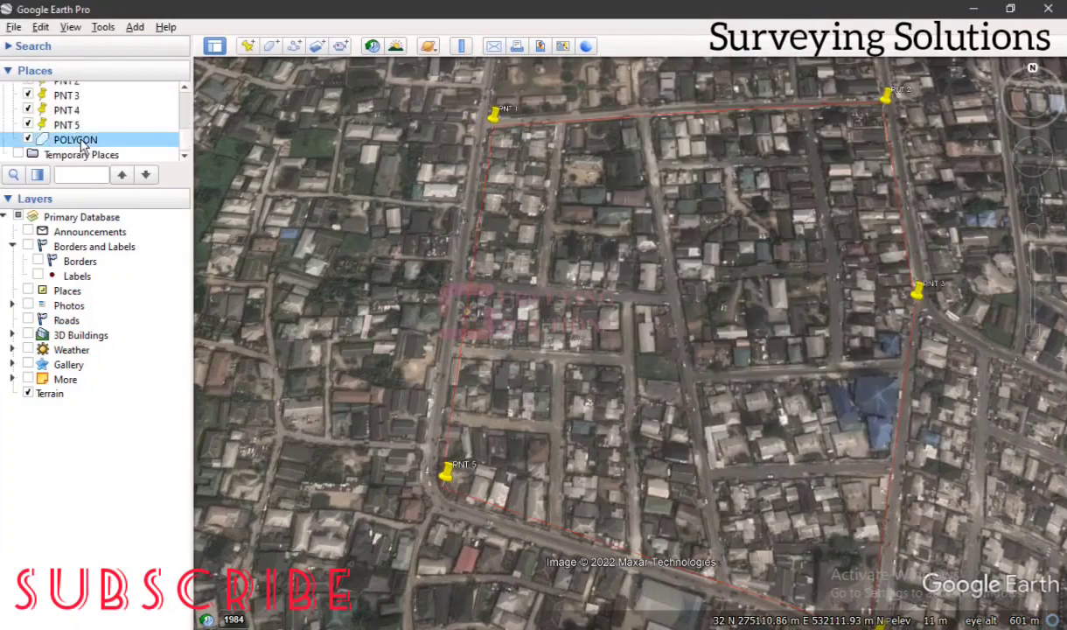
pyautogui.rightClick(84, 144)
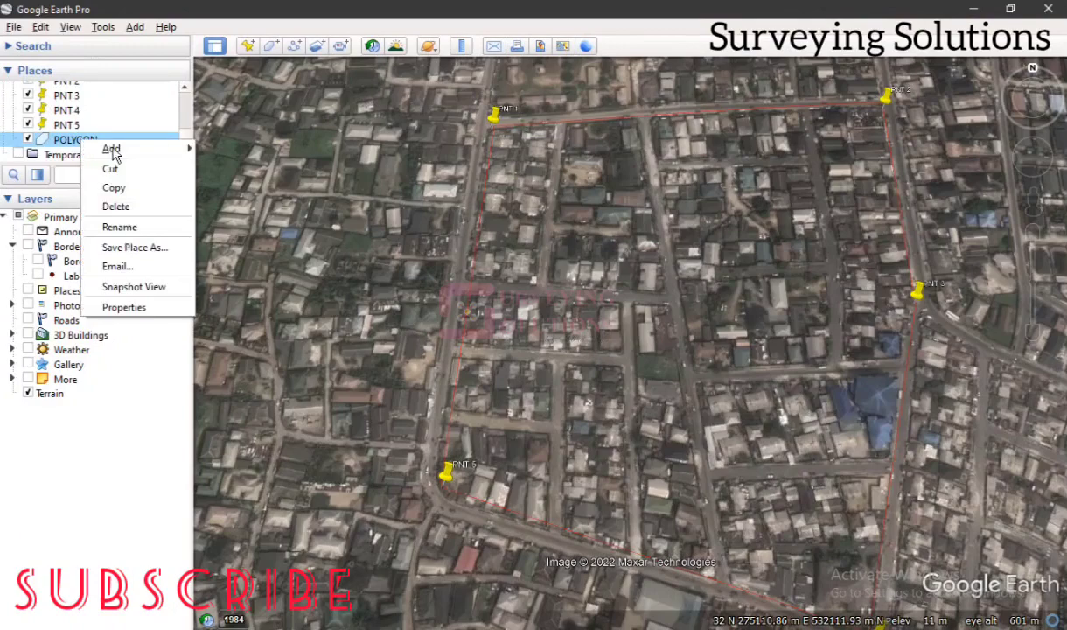
pyautogui.click(124, 308)
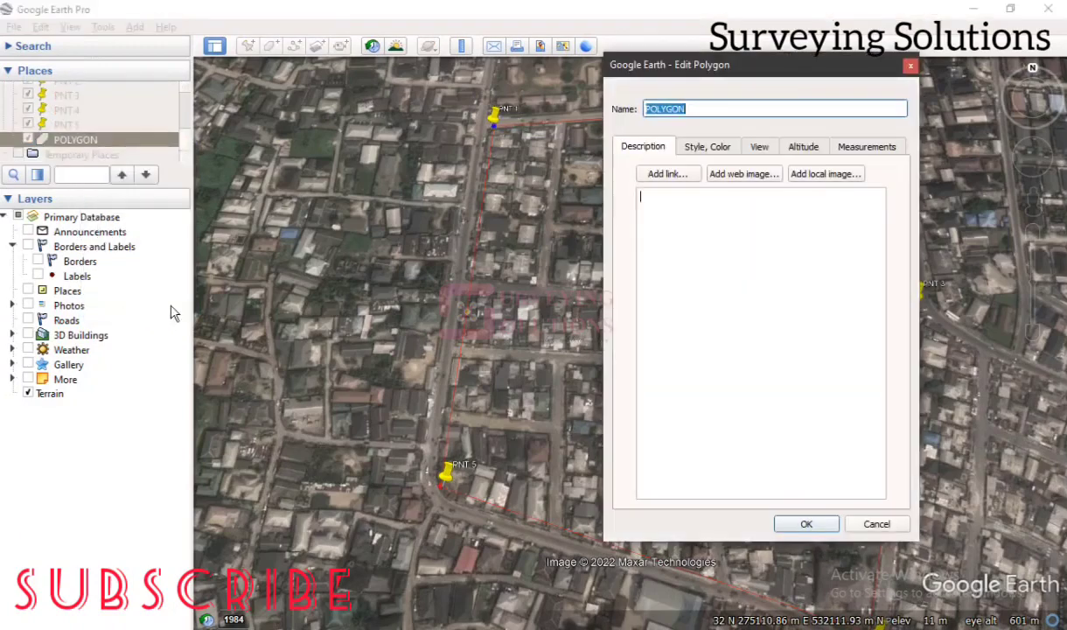
pyautogui.click(908, 65)
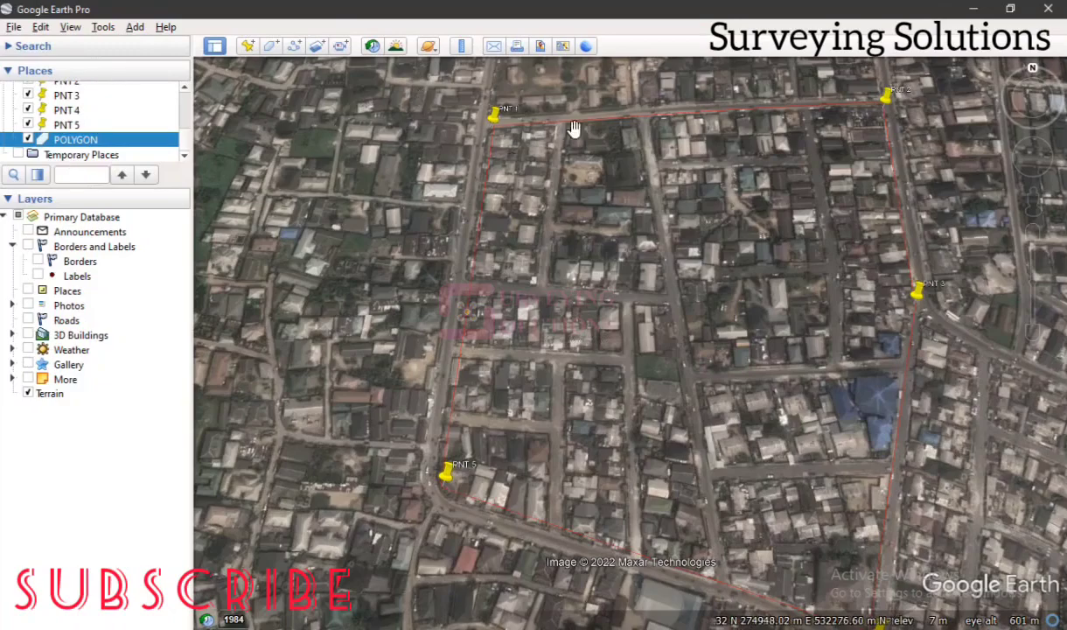
pyautogui.moveTo(733, 201); pyautogui.dragTo(648, 191)
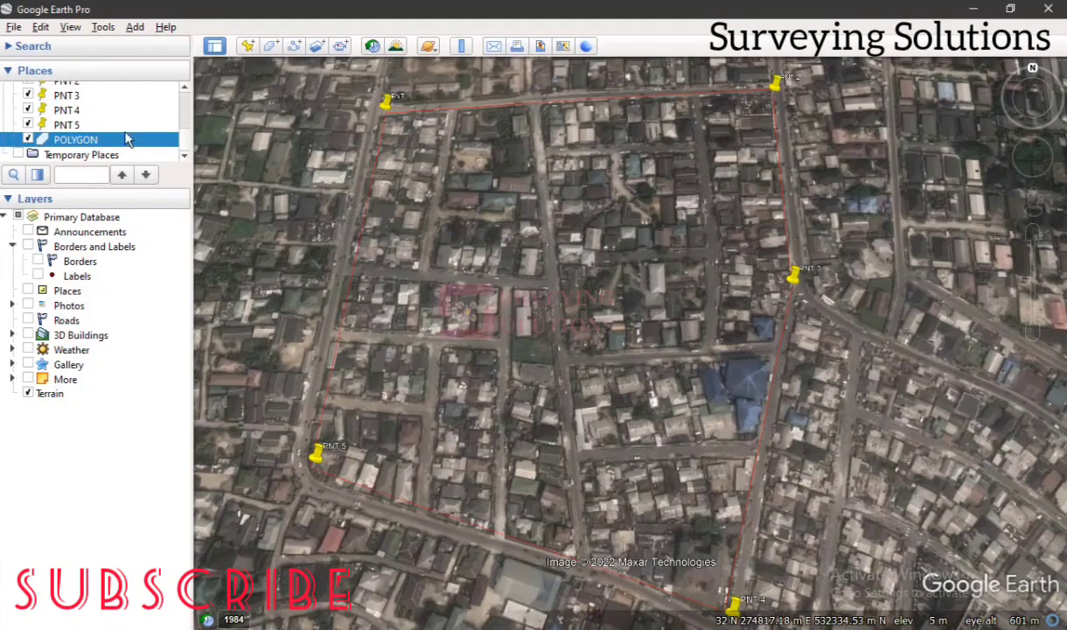
pyautogui.scroll(3, 132, 126)
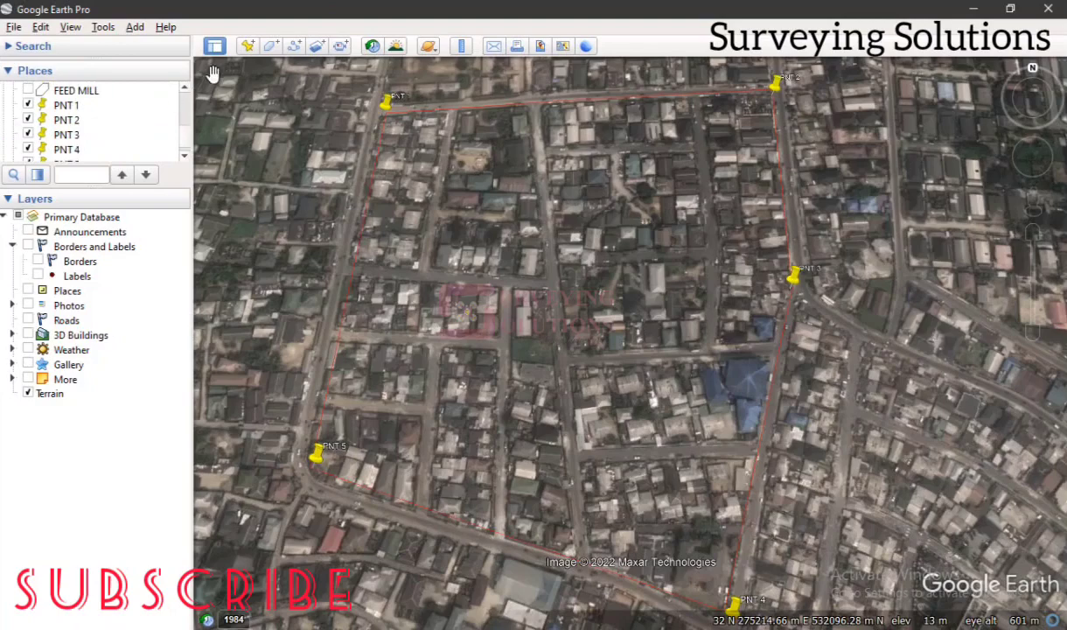
pyautogui.click(249, 46)
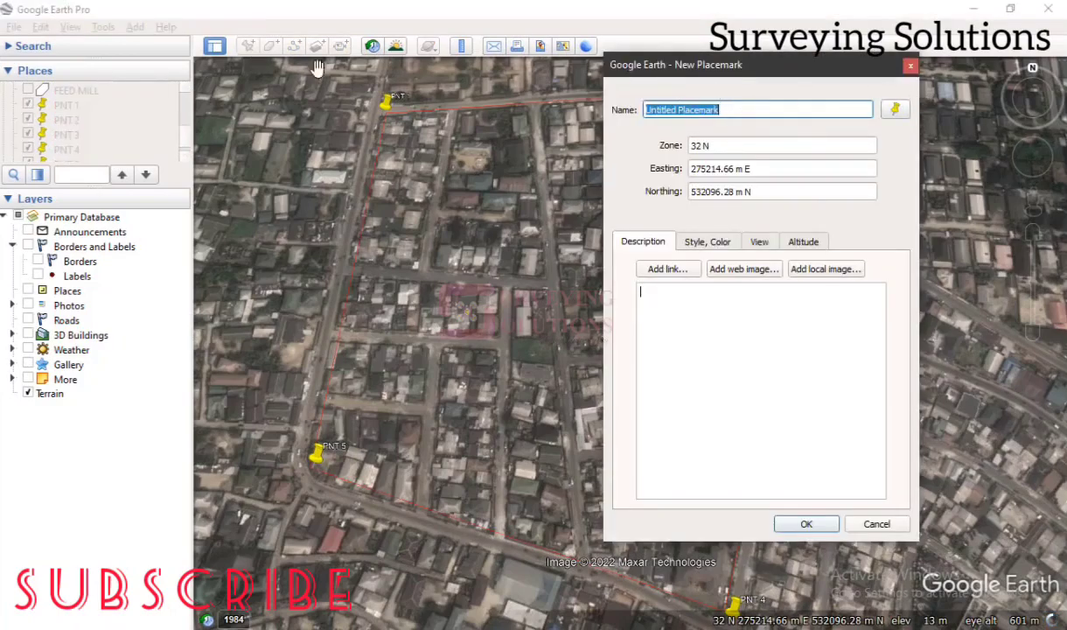
pyautogui.click(911, 68)
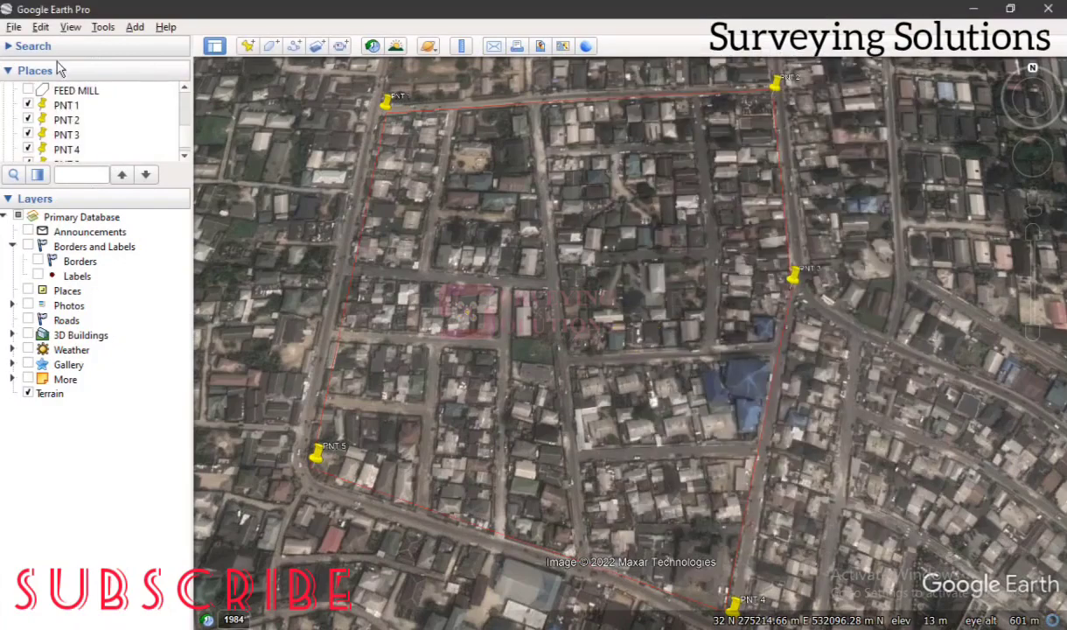
# - Set the latitude/longitude display format to Degrees, Minutes, Seconds and apply it
pyautogui.click(103, 27)
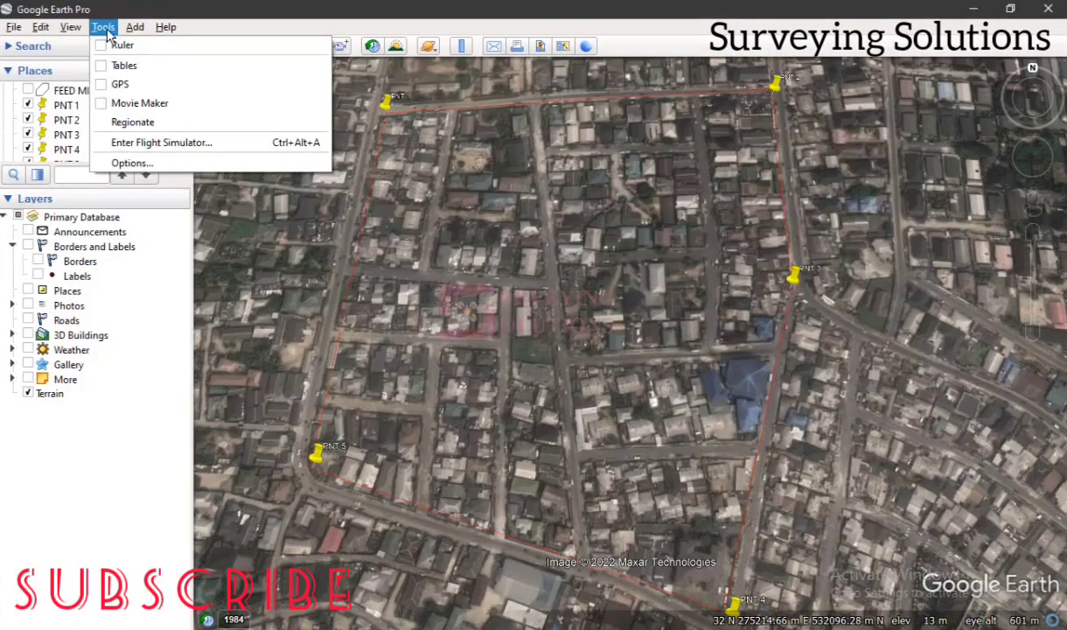
pyautogui.click(132, 164)
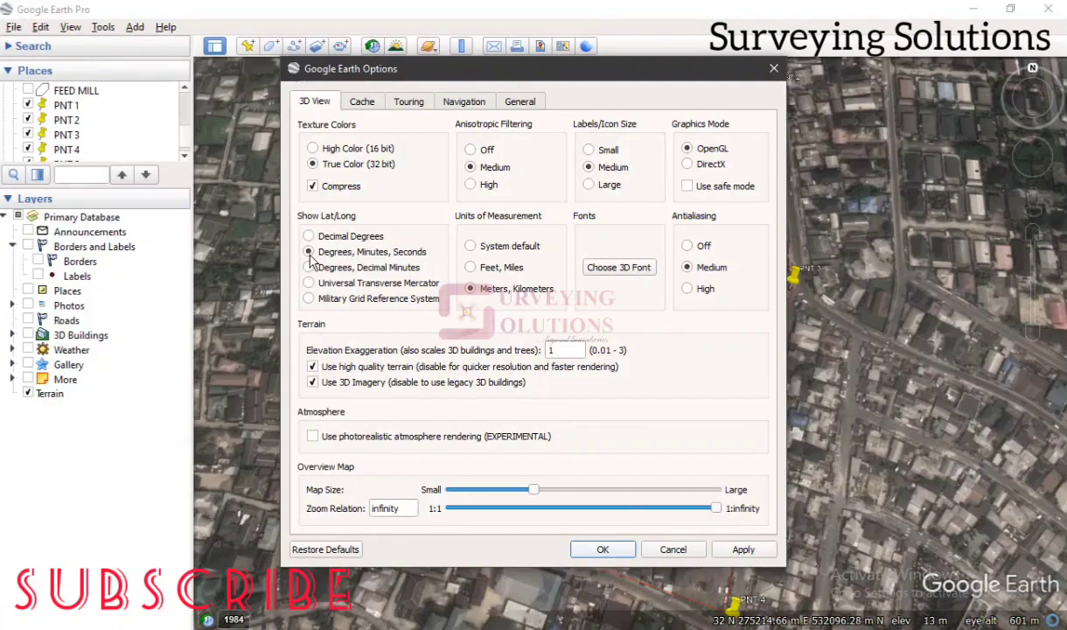
pyautogui.click(741, 551)
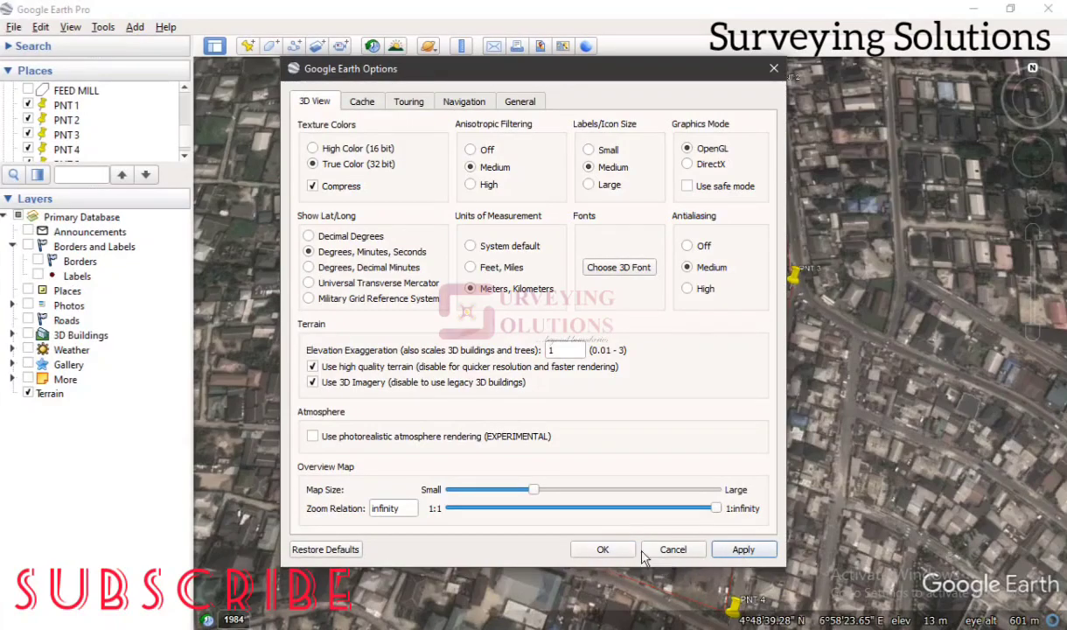
pyautogui.click(601, 549)
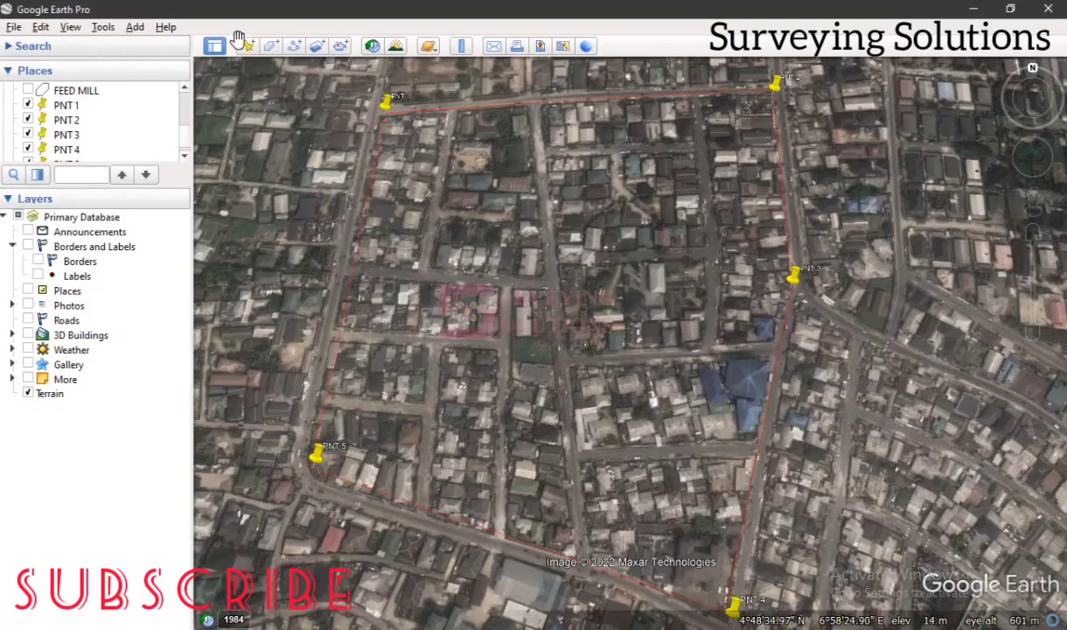
# - Set the coordinate display format to Universal Transverse Mercator and apply it
pyautogui.click(103, 27)
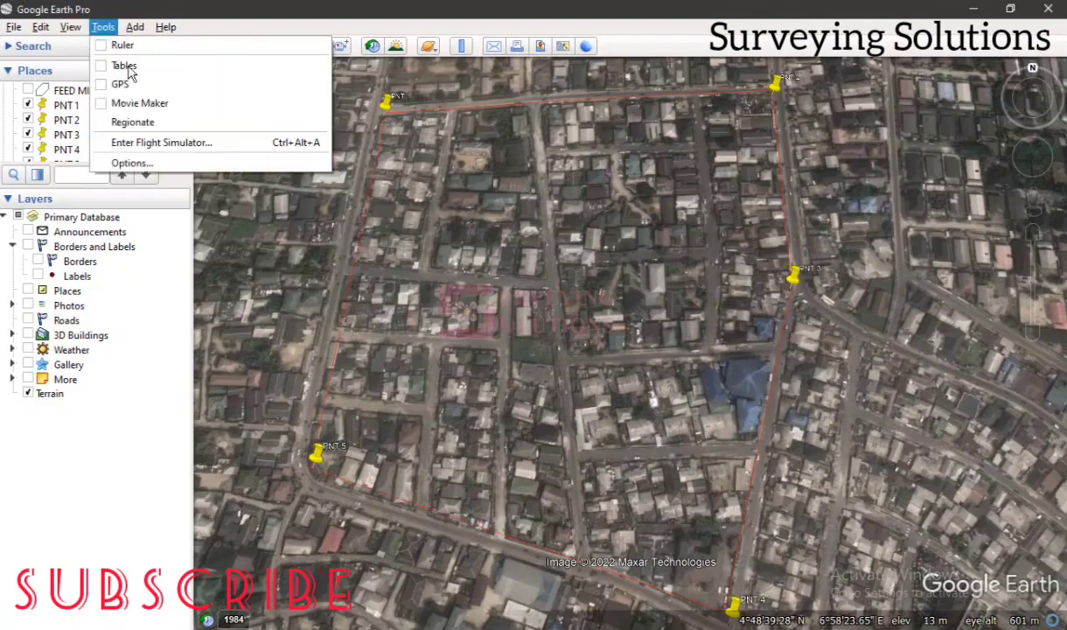
pyautogui.click(146, 167)
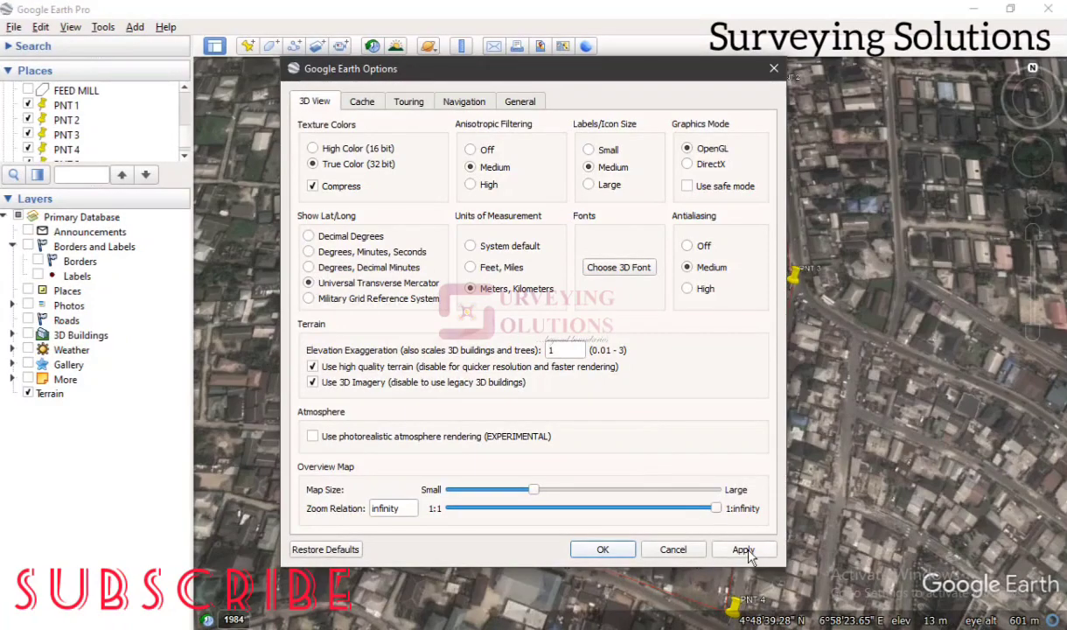
pyautogui.click(603, 549)
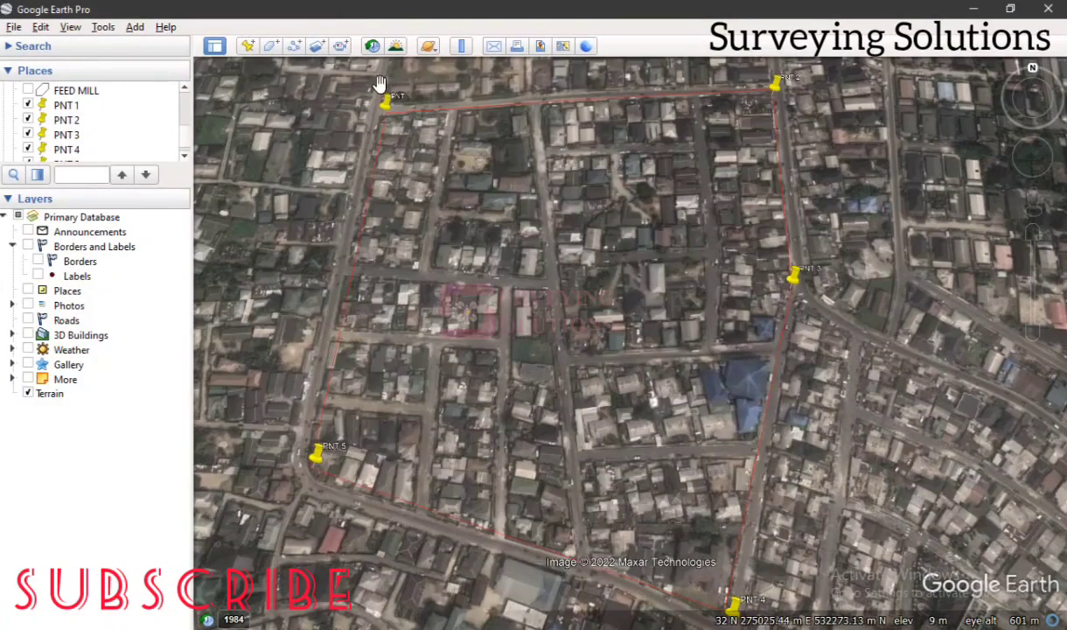
# - Start a new placemark and position it inside the polygon near its northern edge, at about 275232 m E, 532293 m N
pyautogui.click(247, 46)
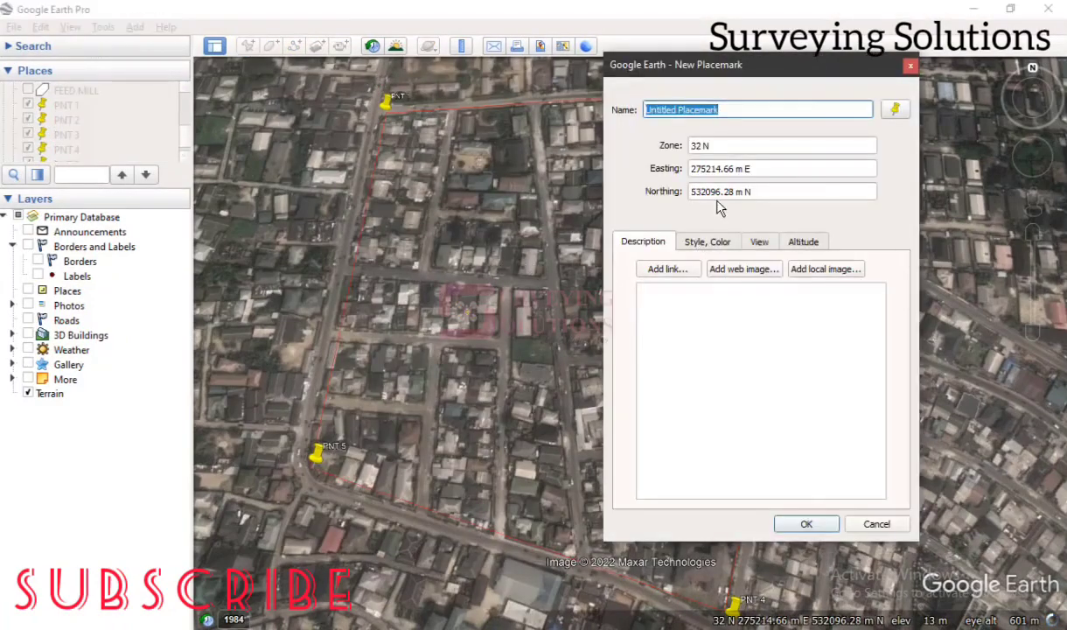
pyautogui.moveTo(746, 68); pyautogui.dragTo(284, 137)
pyautogui.moveTo(630, 343); pyautogui.dragTo(867, 175)
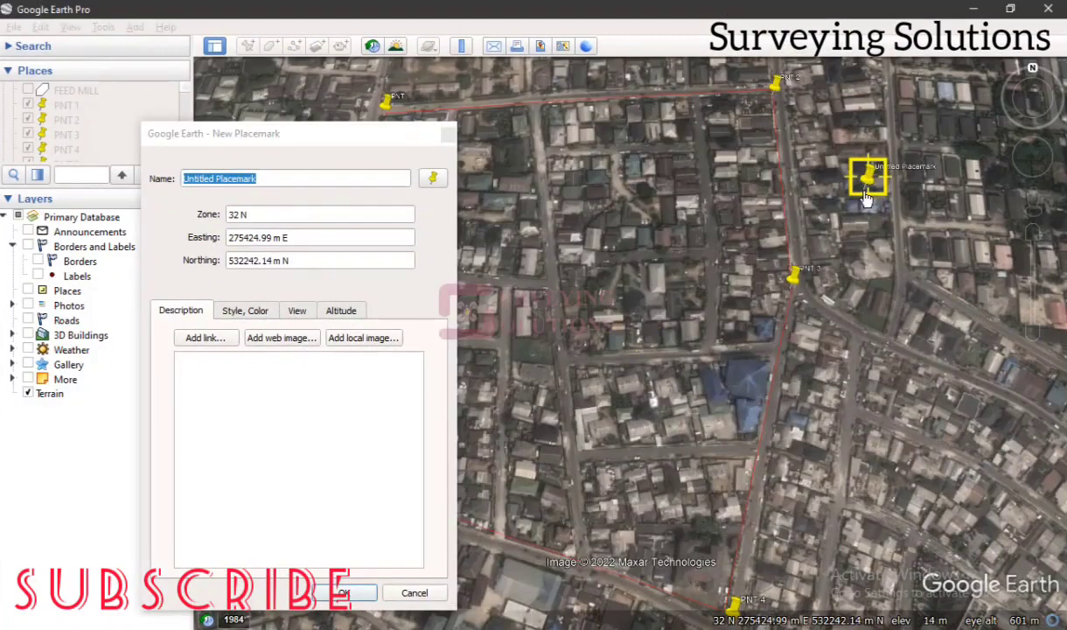
pyautogui.moveTo(677, 199); pyautogui.dragTo(650, 403)
pyautogui.moveTo(907, 423); pyautogui.dragTo(644, 155)
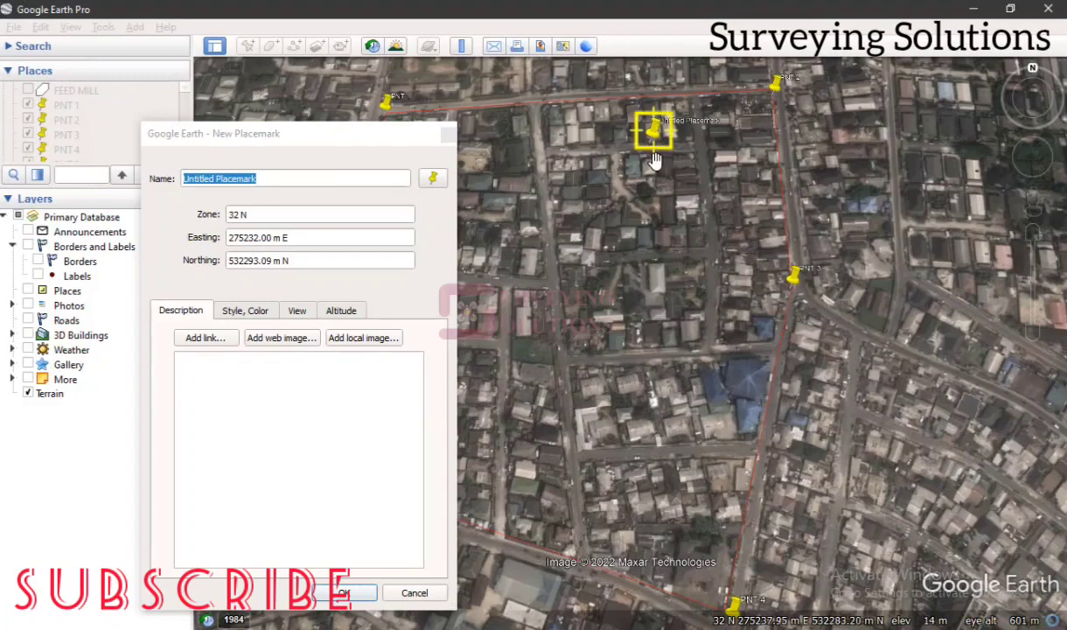
pyautogui.click(284, 137)
pyautogui.moveTo(320, 137); pyautogui.dragTo(394, 101)
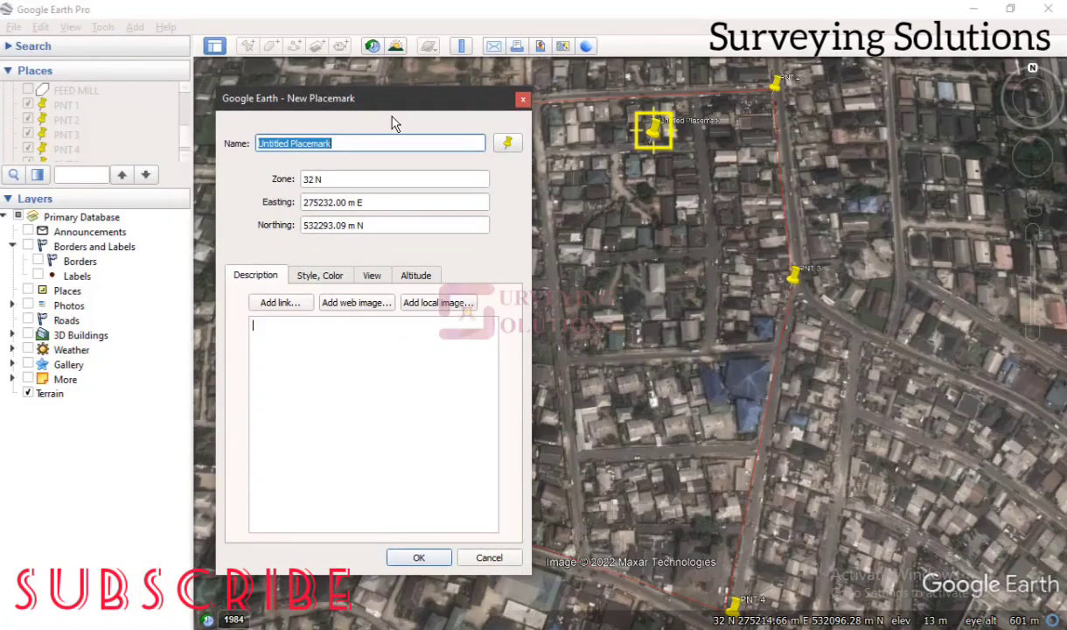